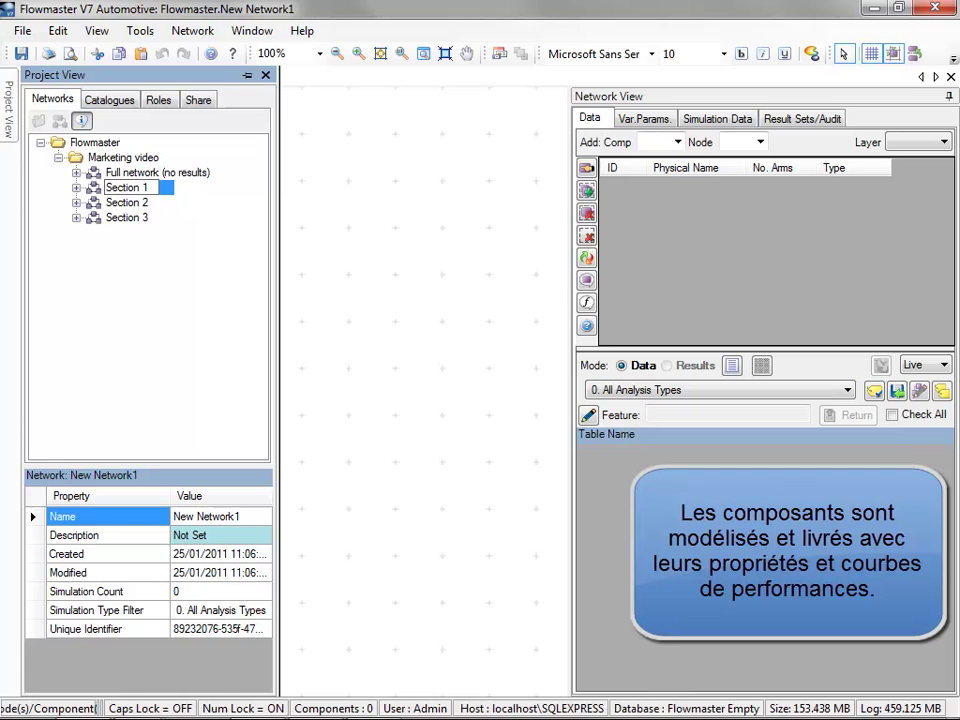
- Name the new network Section 1 and place a Pump: Mixed Flow component from the Pumps catalogue on its schematic
{"action": "key", "text": "Return"}
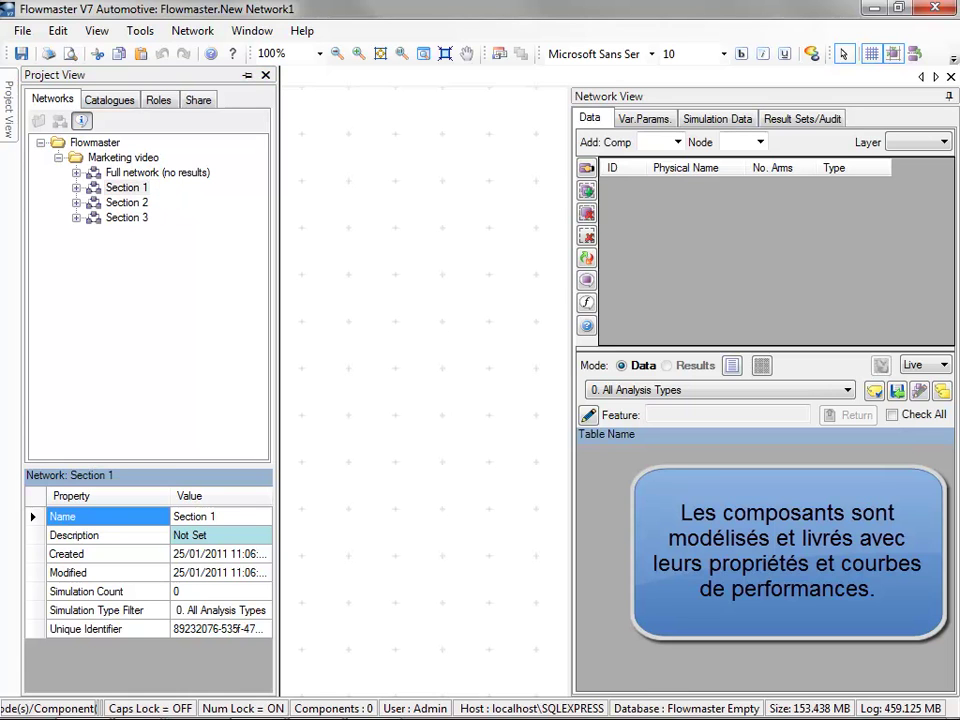
{"action": "left_click", "coordinate": [109, 99]}
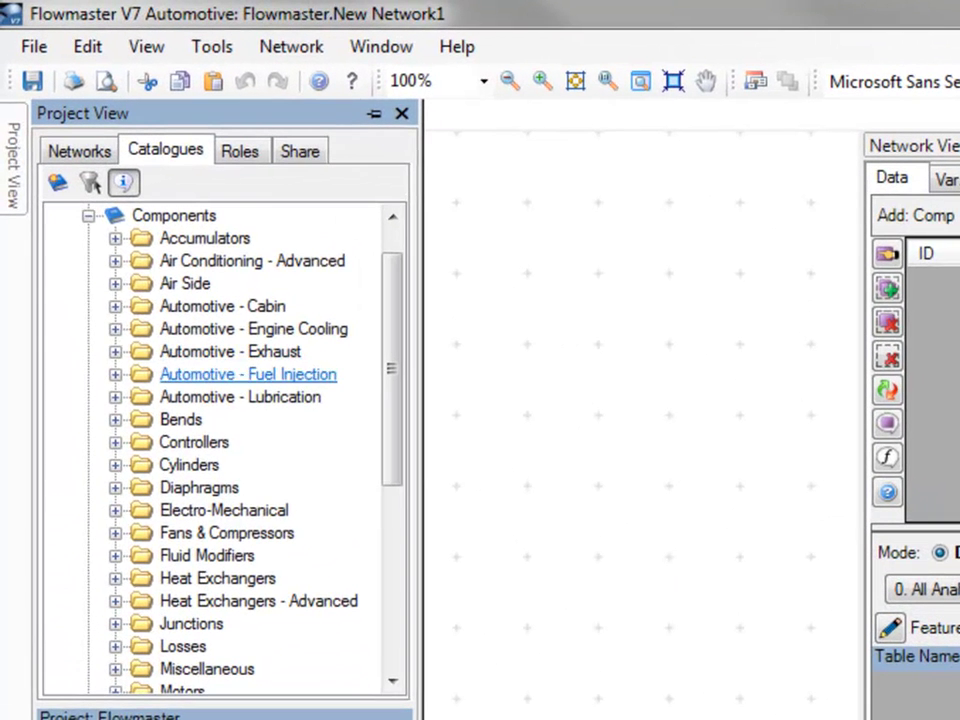
{"action": "left_click_drag", "start_coordinate": [391, 368], "coordinate": [391, 461]}
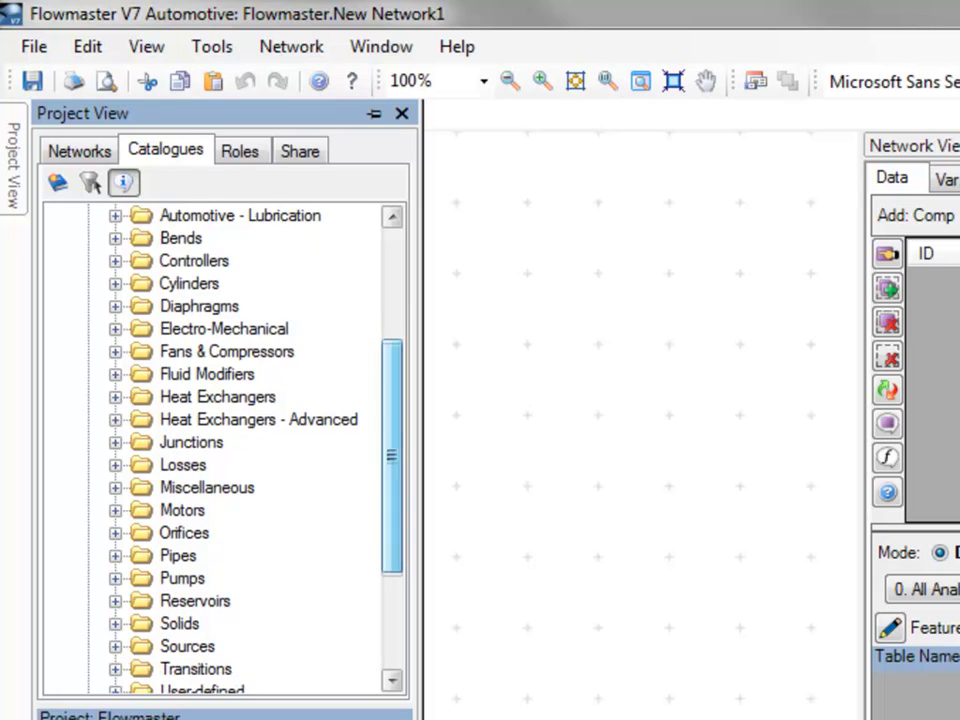
{"action": "double_click", "coordinate": [165, 578]}
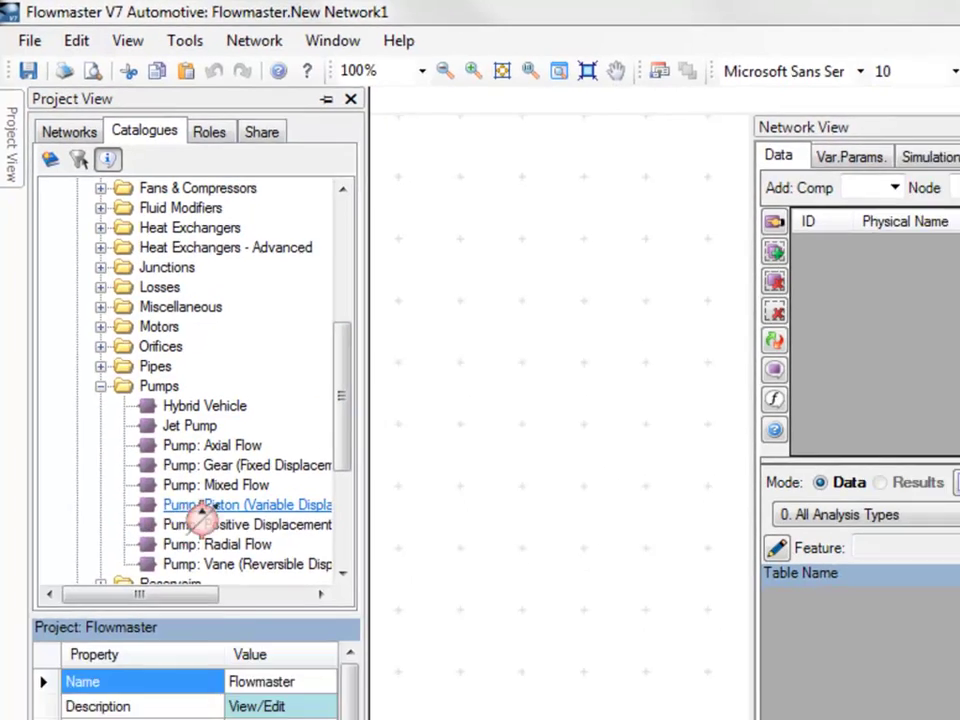
{"action": "left_click_drag", "start_coordinate": [247, 555], "coordinate": [592, 719]}
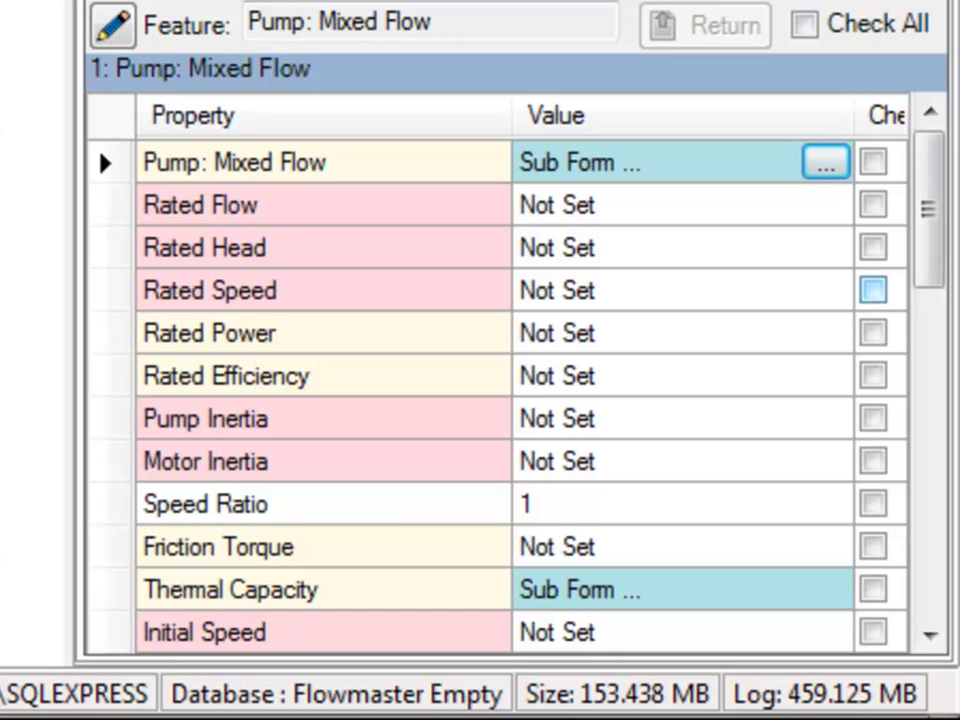
- Review the mixed flow pump's properties and view the graph of its Suter Head Curve
{"action": "scroll", "coordinate": [520, 400], "scroll_direction": "down", "scroll_amount": 3}
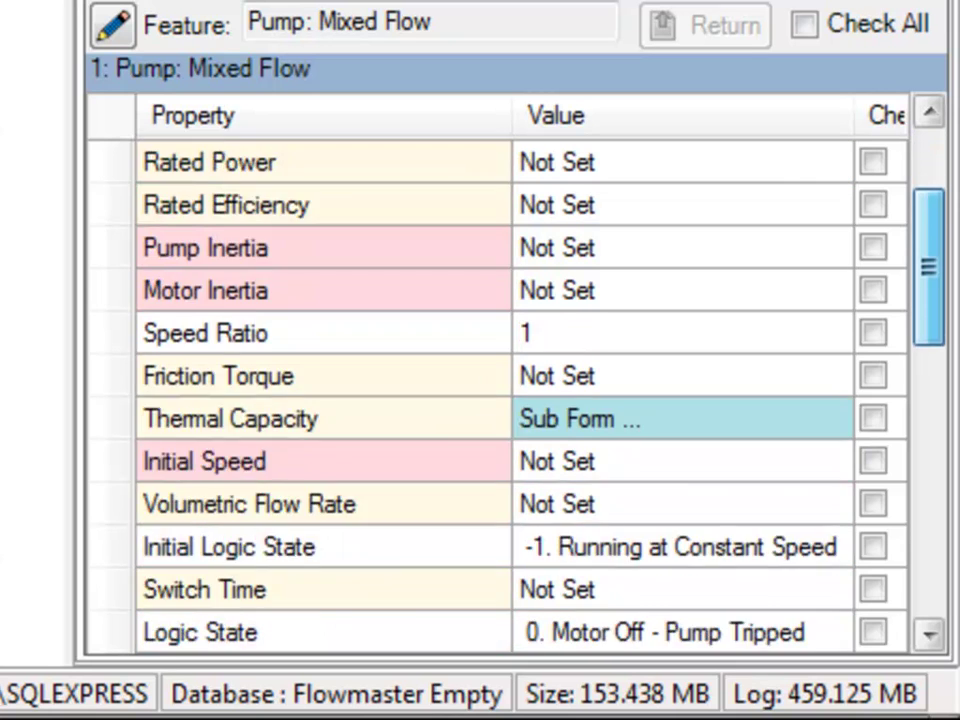
{"action": "scroll", "coordinate": [520, 400], "scroll_direction": "down", "scroll_amount": 4}
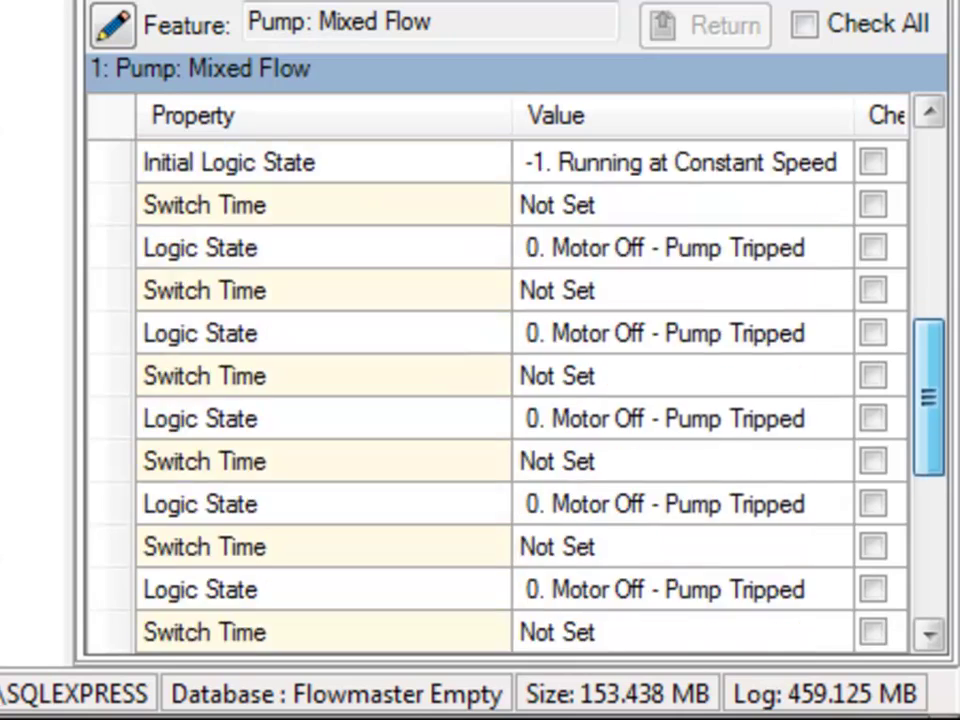
{"action": "scroll", "coordinate": [520, 400], "scroll_direction": "down", "scroll_amount": 1}
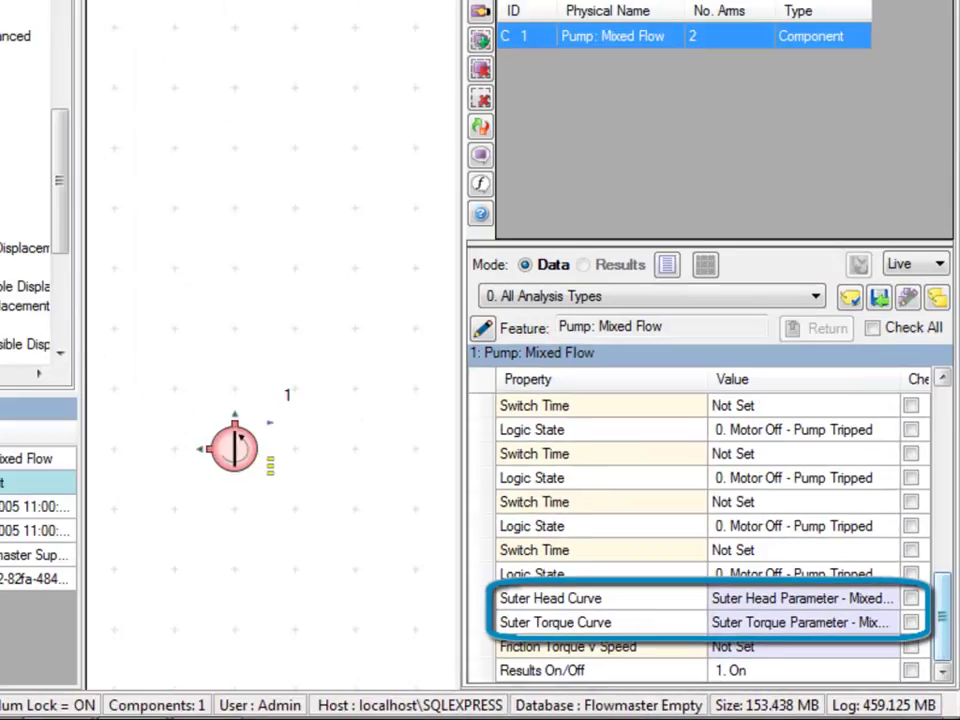
{"action": "left_click", "coordinate": [680, 547]}
{"action": "left_click", "coordinate": [680, 505]}
{"action": "left_click", "coordinate": [866, 624]}
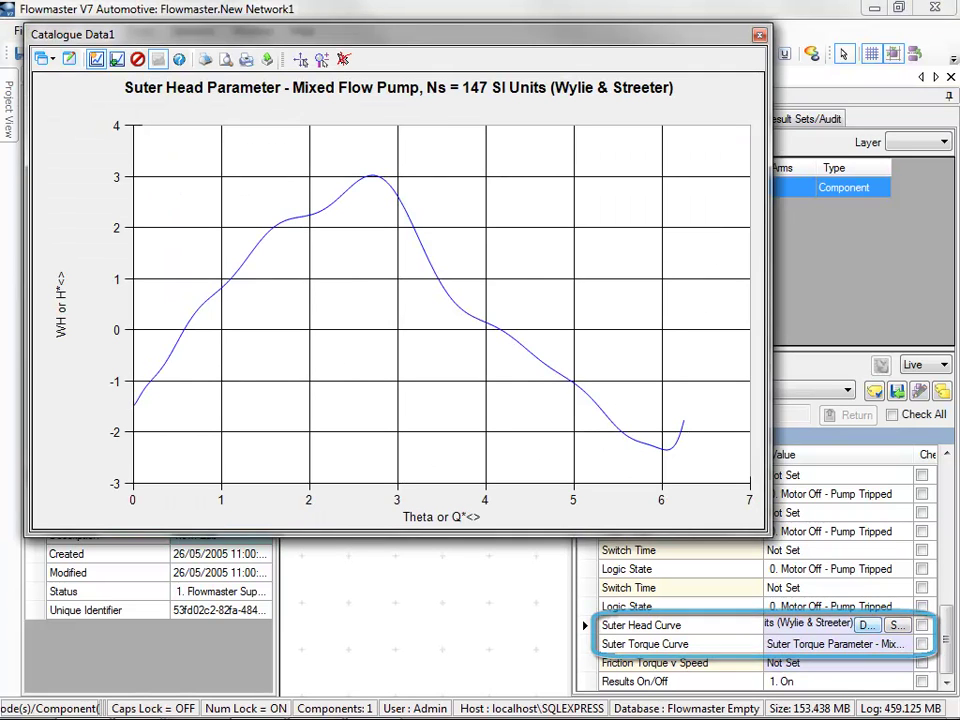
{"action": "left_click", "coordinate": [836, 569]}
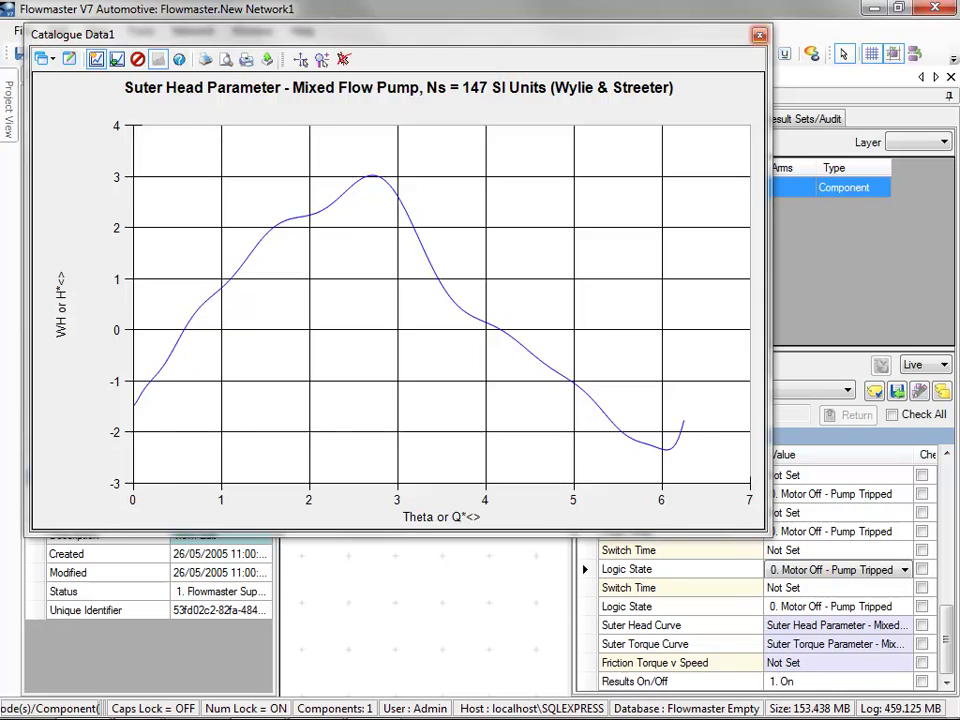
{"action": "left_click", "coordinate": [759, 34]}
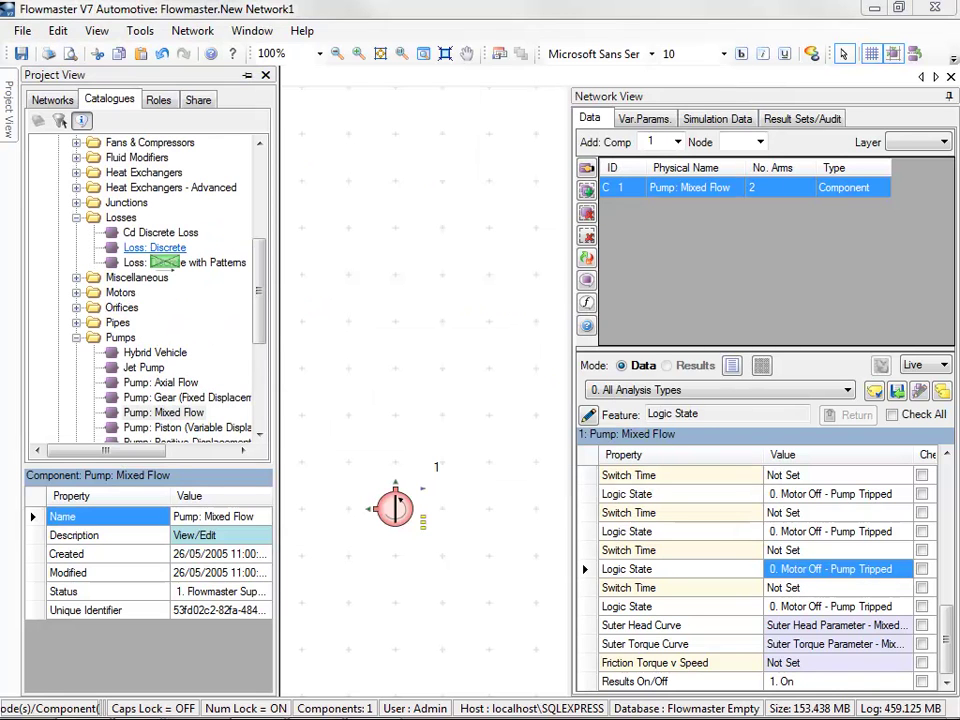
- Place a Loss: Discrete component above the pump and connect the two through a hydraulic node
{"action": "left_click", "coordinate": [154, 247]}
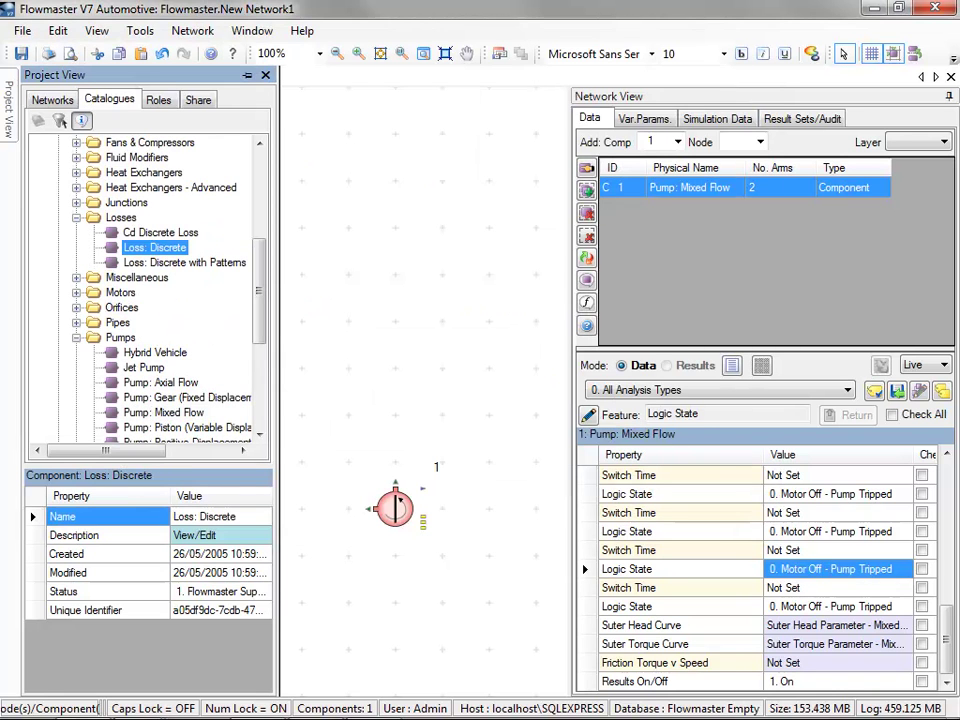
{"action": "left_click", "coordinate": [442, 415]}
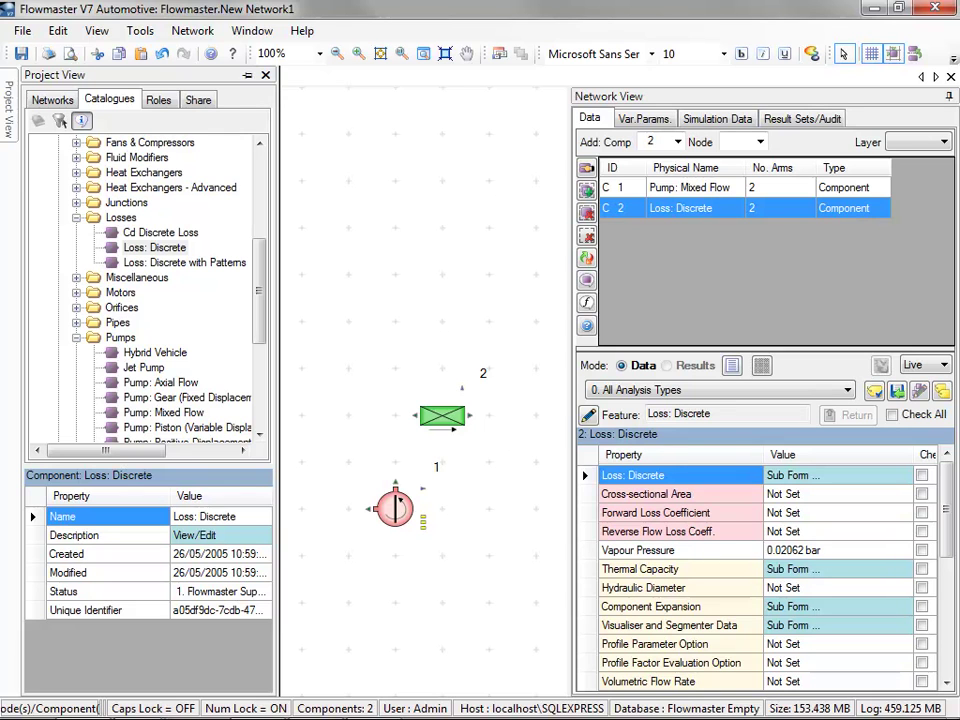
{"action": "left_click_drag", "start_coordinate": [396, 452], "coordinate": [414, 413]}
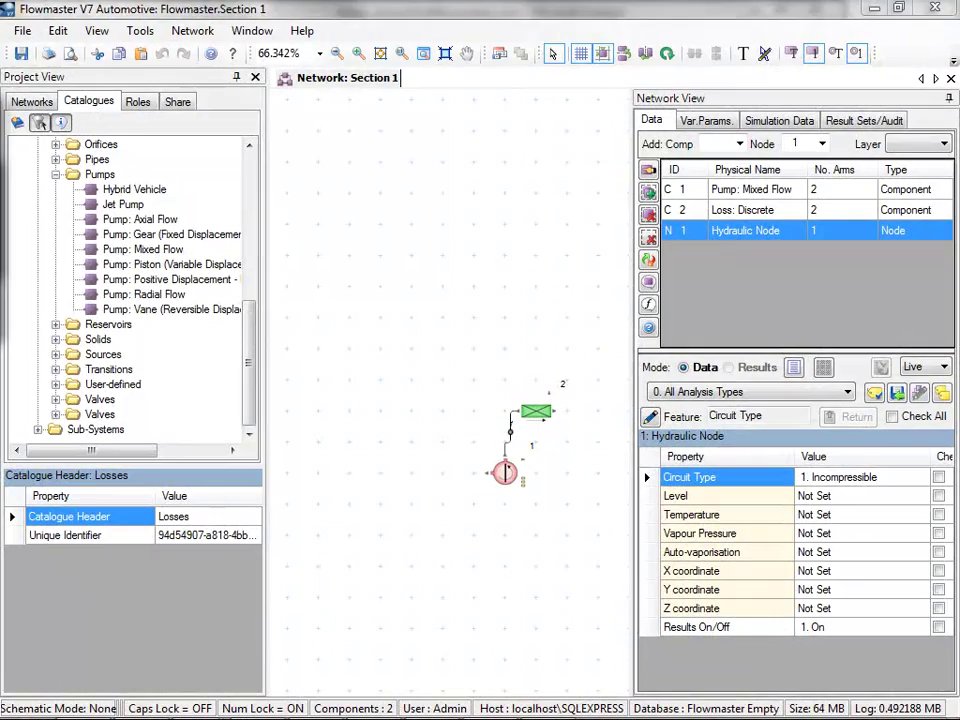
- Add a Point Mass, a Thermal Bridge and a Heat Flow Source from the Solids catalogue to the network
{"action": "double_click", "coordinate": [98, 339]}
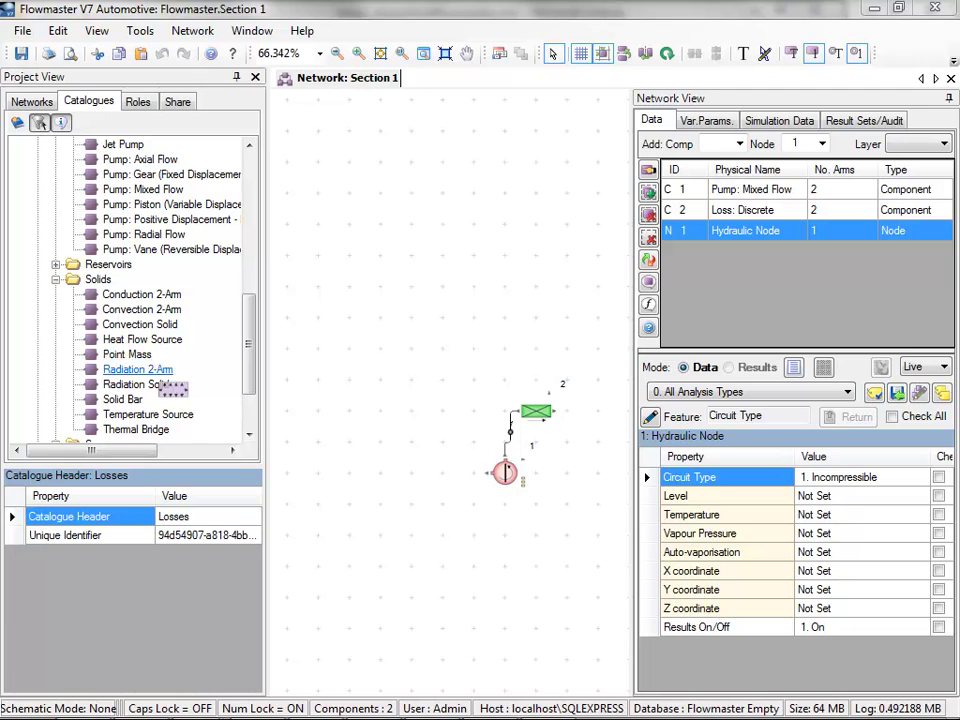
{"action": "double_click", "coordinate": [127, 354]}
{"action": "left_click", "coordinate": [136, 429]}
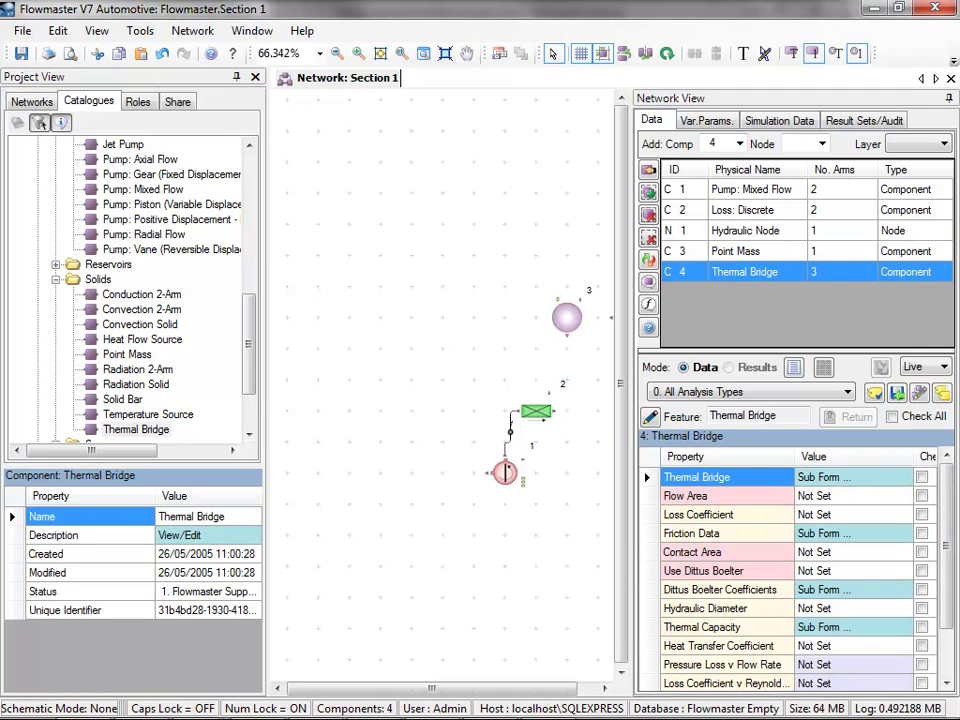
{"action": "double_click", "coordinate": [170, 339]}
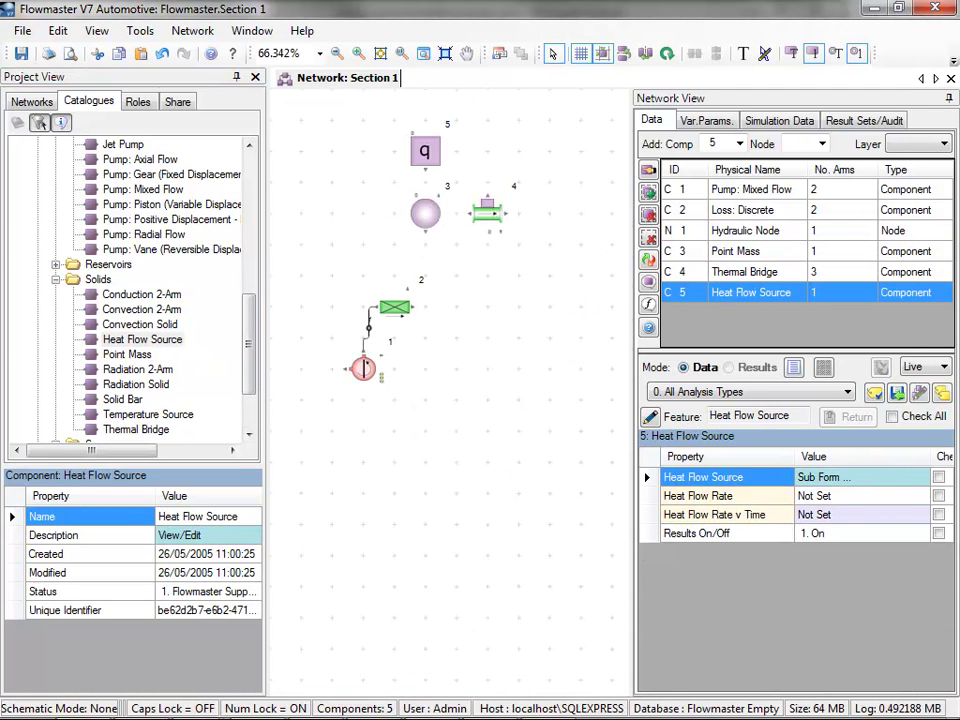
- Rotate the thermal bridge, point mass and discrete loss, and stack the upright loss below the upright thermal bridge
{"action": "left_click", "coordinate": [487, 212]}
{"action": "key", "text": "ctrl+r"}
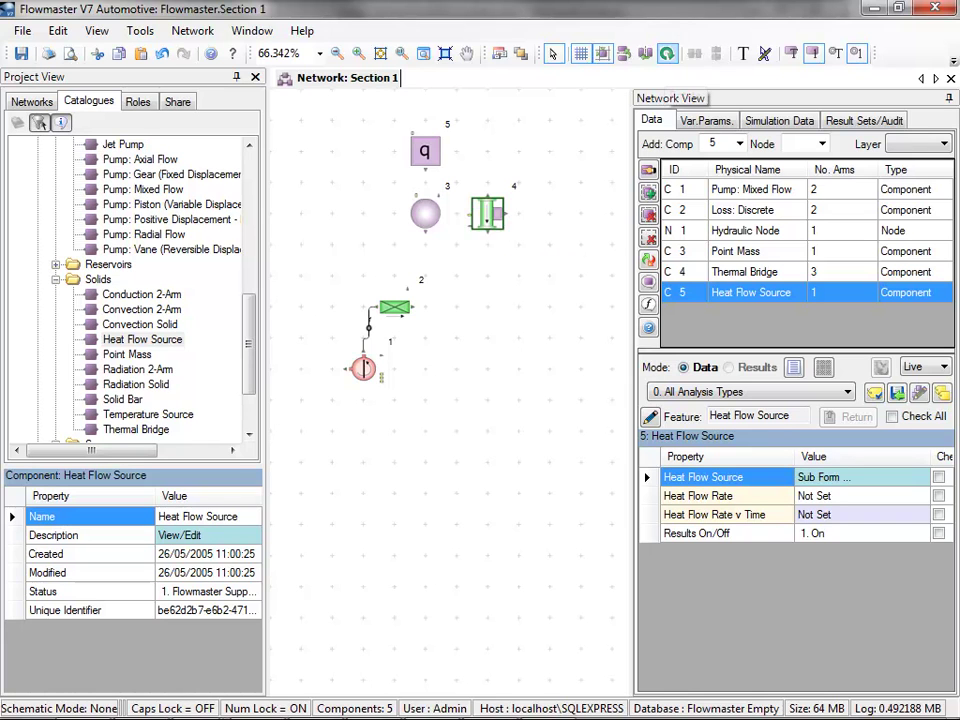
{"action": "left_click", "coordinate": [667, 53]}
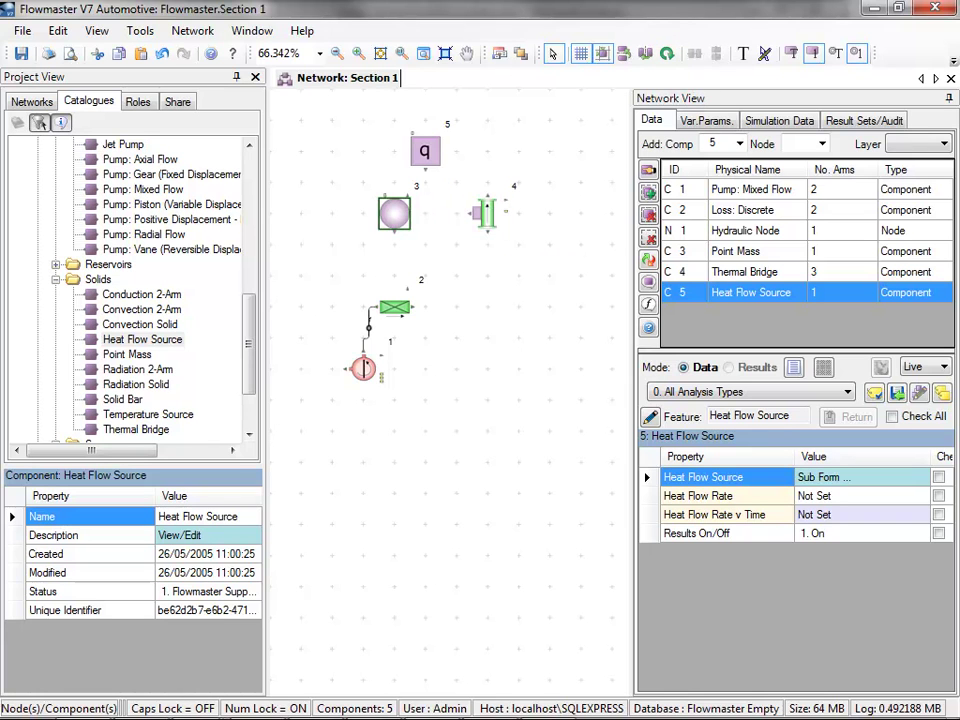
{"action": "left_click", "coordinate": [667, 53]}
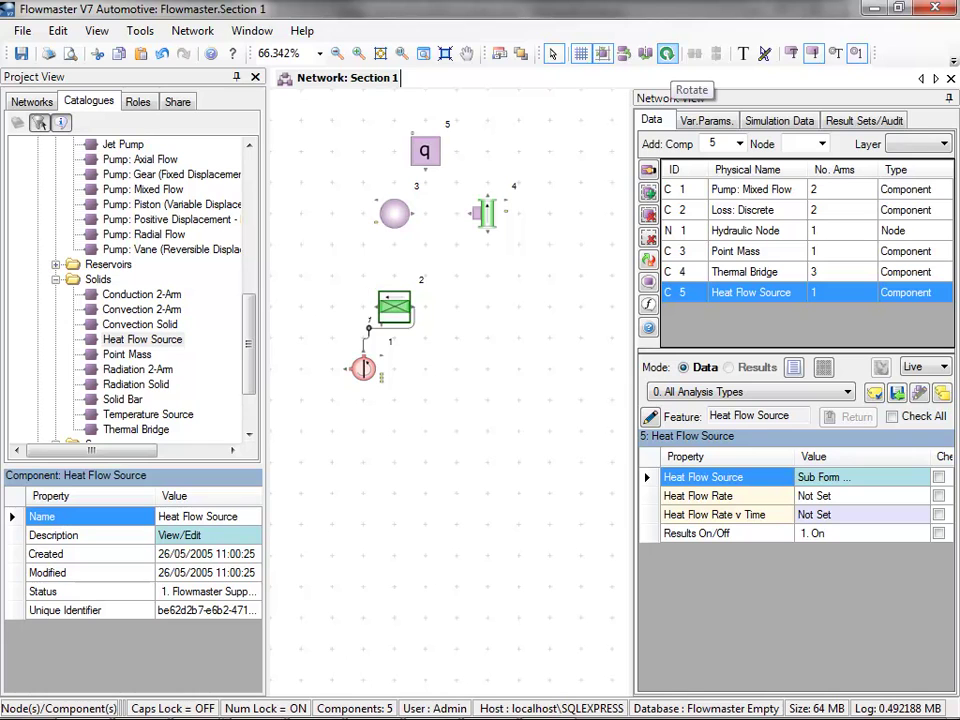
{"action": "left_click_drag", "start_coordinate": [394, 305], "coordinate": [487, 272]}
{"action": "left_click_drag", "start_coordinate": [487, 212], "coordinate": [487, 150]}
- Turn the heat flow source sideways above the point mass and join both to the thermal bridge through one solid node
{"action": "left_click", "coordinate": [424, 150]}
{"action": "left_click", "coordinate": [499, 53]}
{"action": "left_click_drag", "start_coordinate": [424, 150], "coordinate": [409, 213]}
{"action": "left_click", "coordinate": [440, 150]}
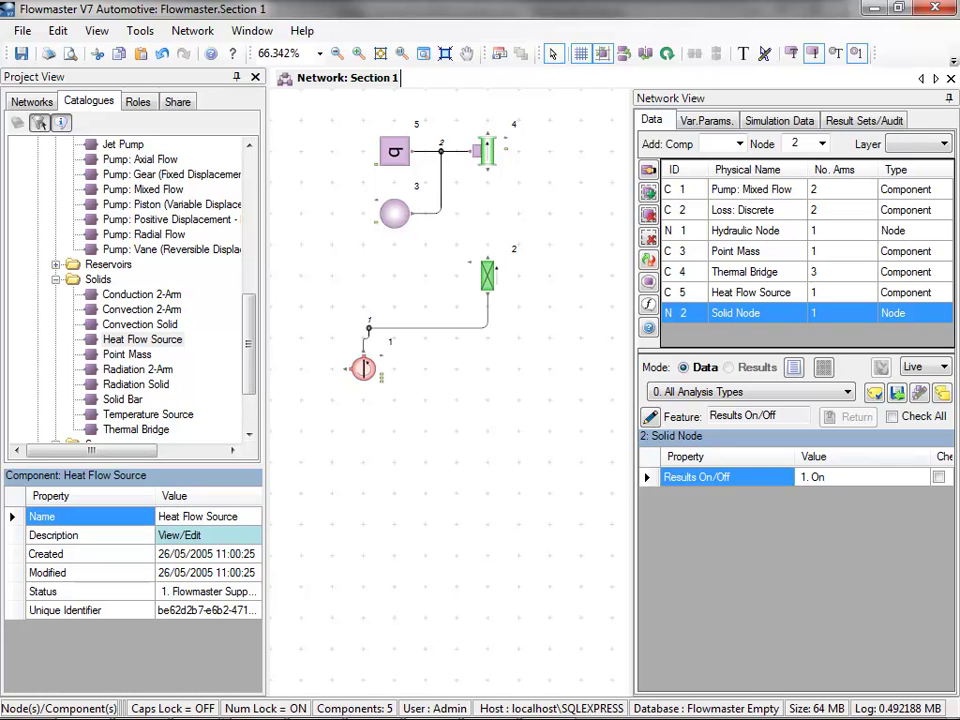
- Line up the discrete loss, its hydraulic node and the pump in a vertical column beneath the thermal bridge
{"action": "left_click_drag", "start_coordinate": [487, 272], "coordinate": [487, 243]}
{"action": "left_click_drag", "start_coordinate": [363, 369], "coordinate": [487, 338]}
{"action": "left_click_drag", "start_coordinate": [368, 328], "coordinate": [487, 306]}
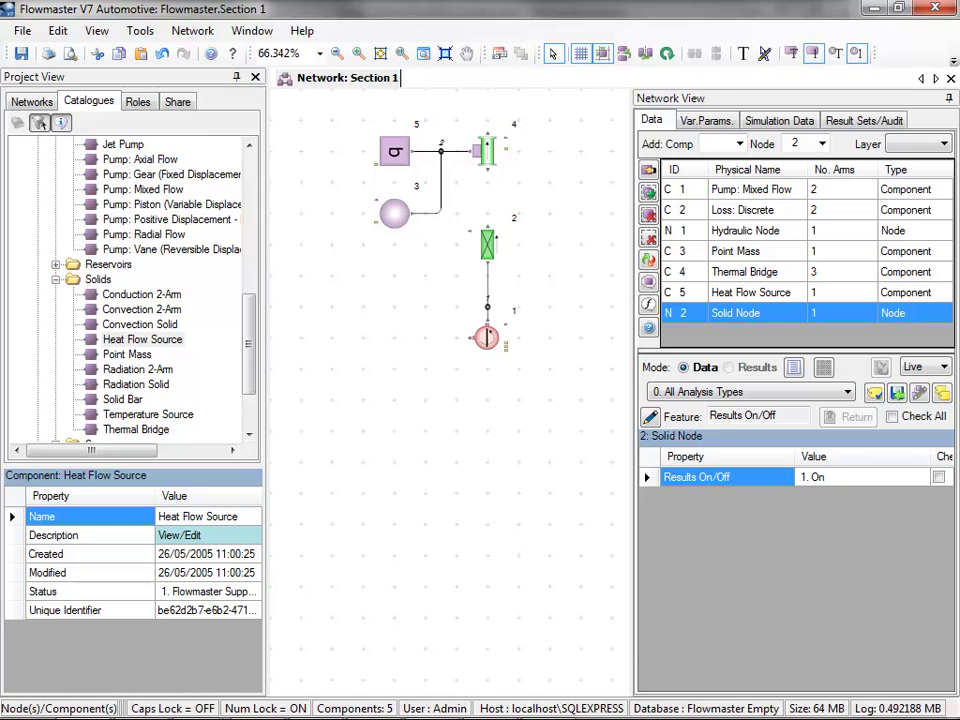
- Add a Map Controlled Thermostat: 3-Arm from the Automotive - Engine Cooling catalogue above the thermal bridge
{"action": "left_click", "coordinate": [56, 190]}
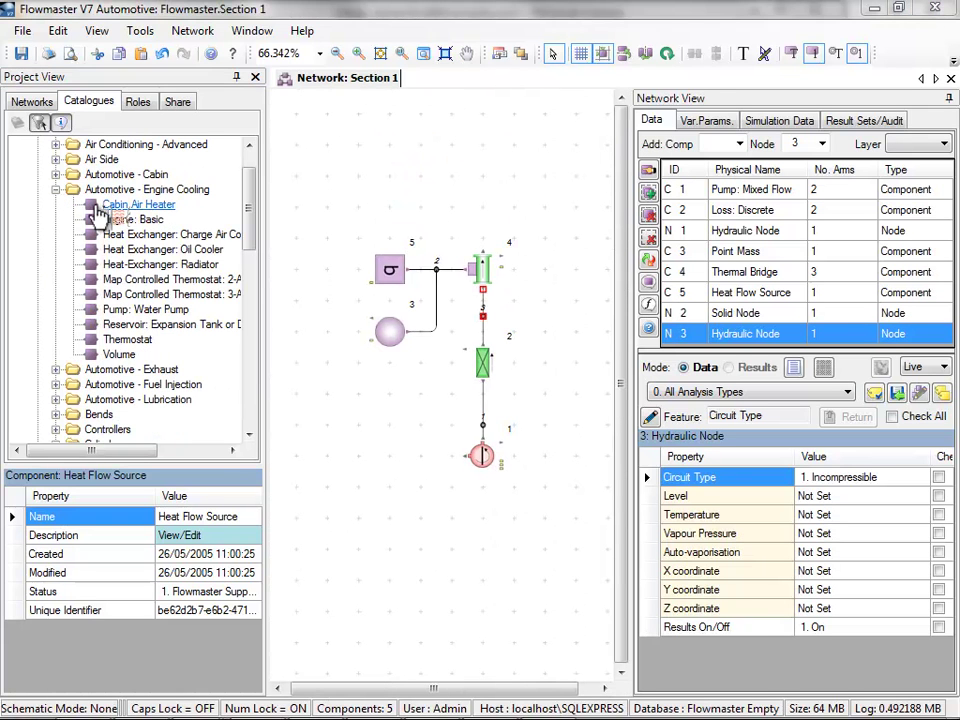
{"action": "left_click_drag", "start_coordinate": [150, 294], "coordinate": [465, 183]}
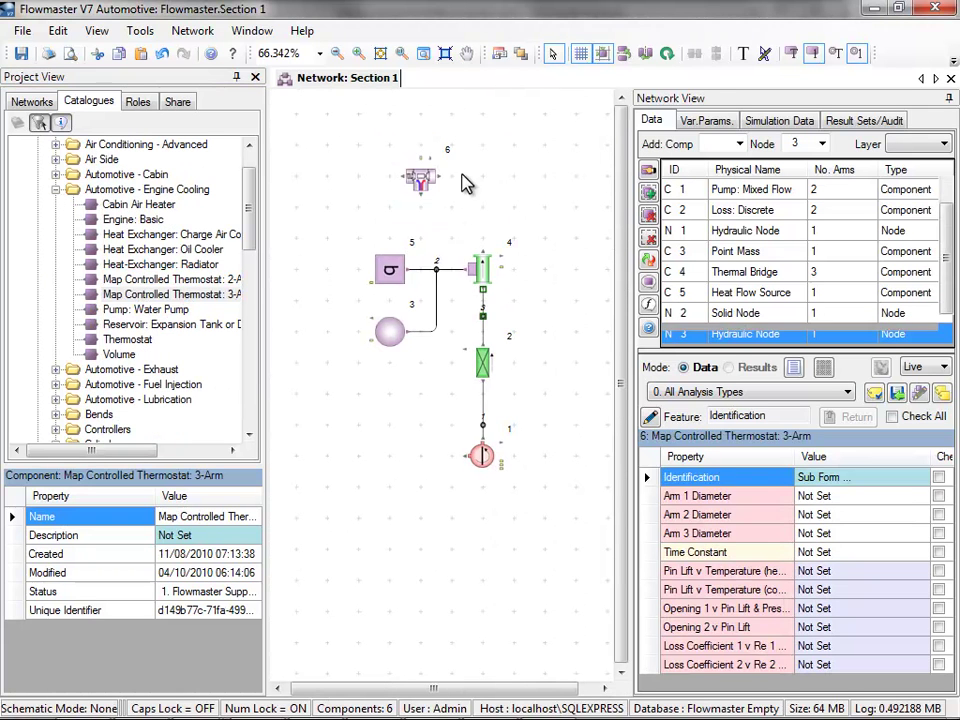
{"action": "left_click_drag", "start_coordinate": [483, 262], "coordinate": [380, 165]}
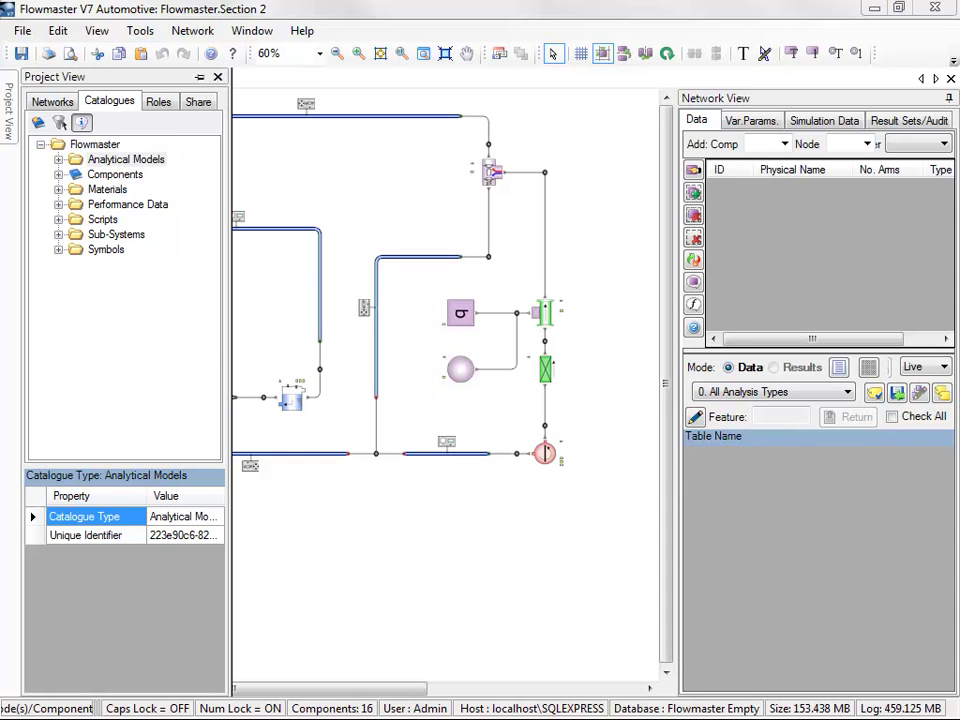
- Browse the Performance Data catalogue and view the Opening 1 v Pin Lift & DP surface
{"action": "left_click", "coordinate": [58, 204]}
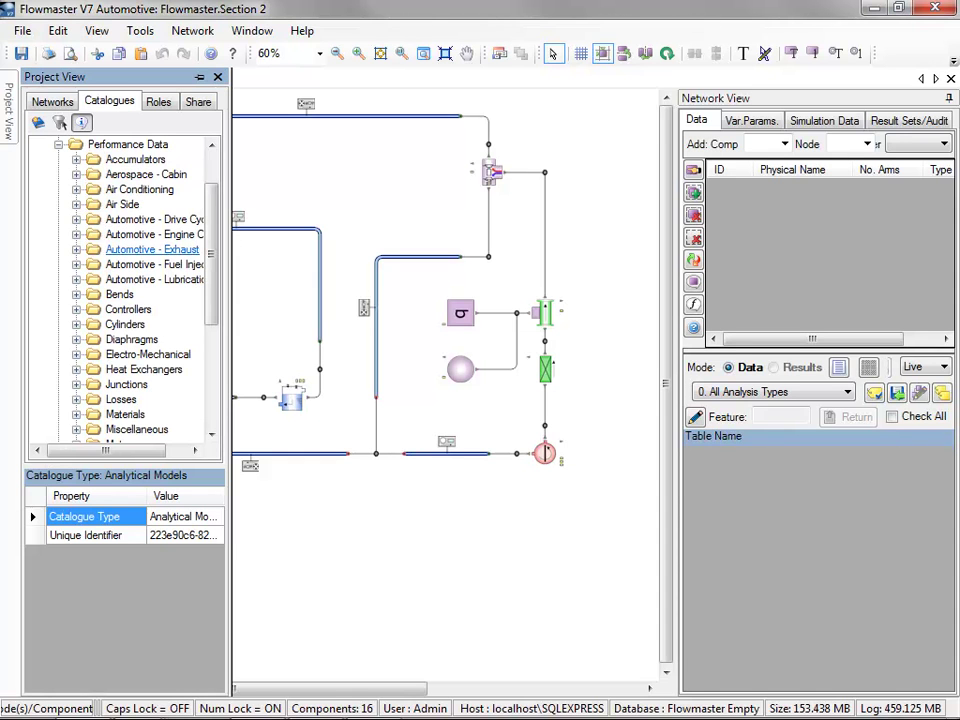
{"action": "scroll", "coordinate": [140, 249], "scroll_direction": "down", "scroll_amount": 2}
{"action": "scroll", "coordinate": [130, 290], "scroll_direction": "down", "scroll_amount": 3}
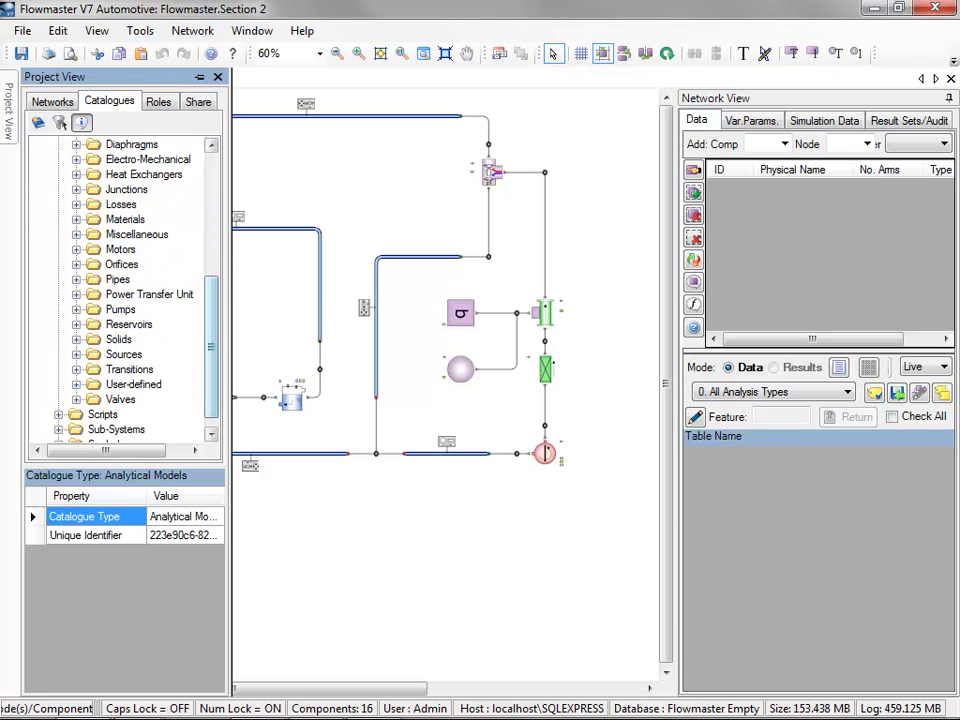
{"action": "left_click", "coordinate": [77, 345]}
{"action": "scroll", "coordinate": [158, 313], "scroll_direction": "down", "scroll_amount": 5}
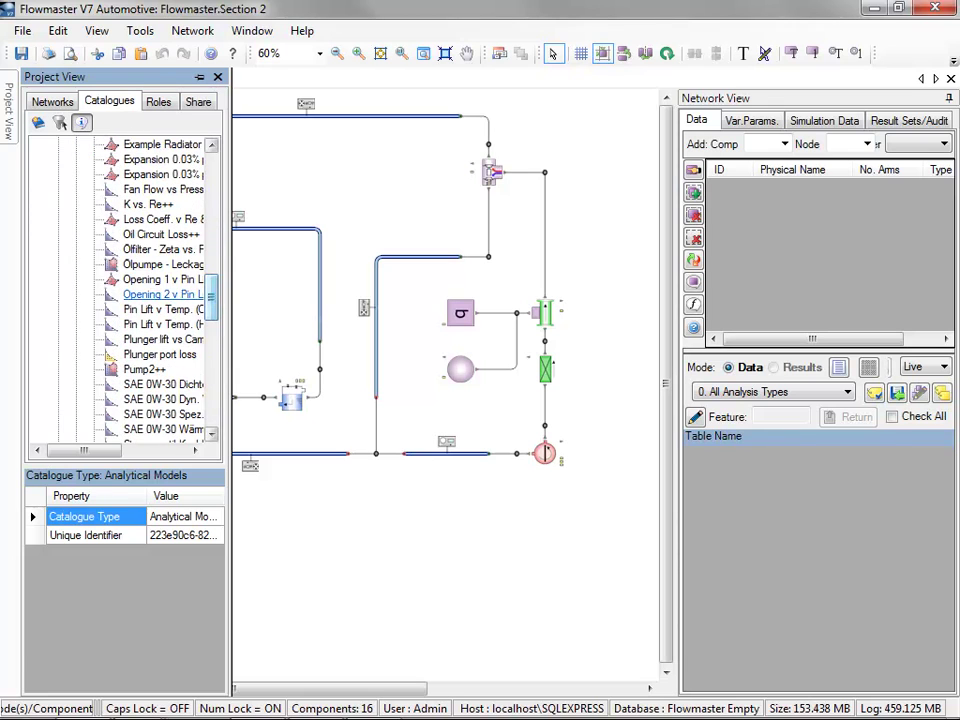
{"action": "double_click", "coordinate": [158, 322]}
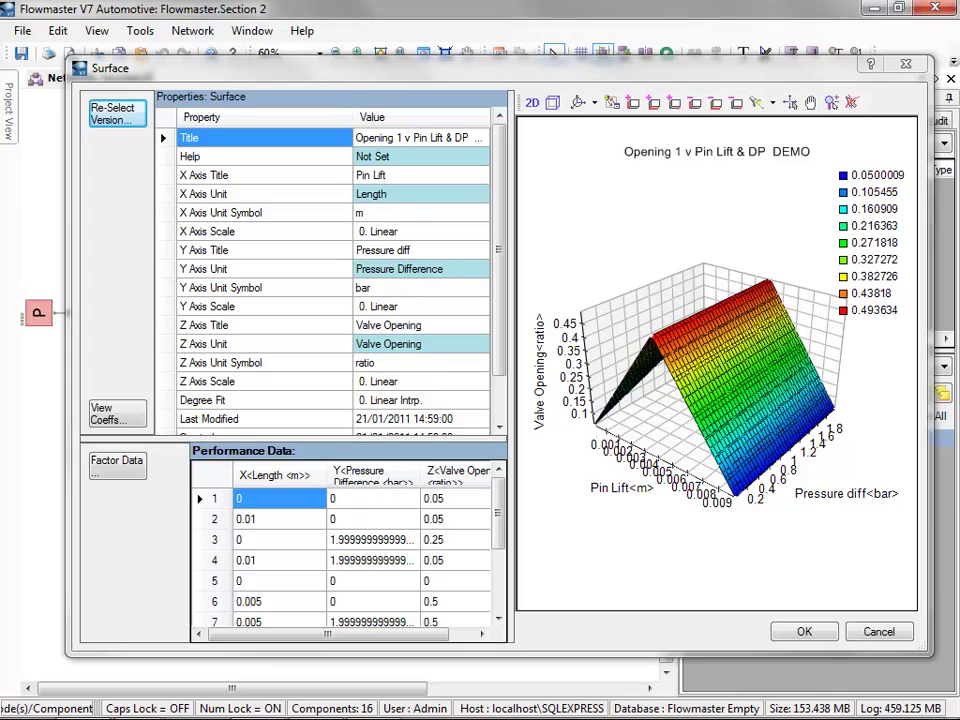
{"action": "key", "text": "Escape"}
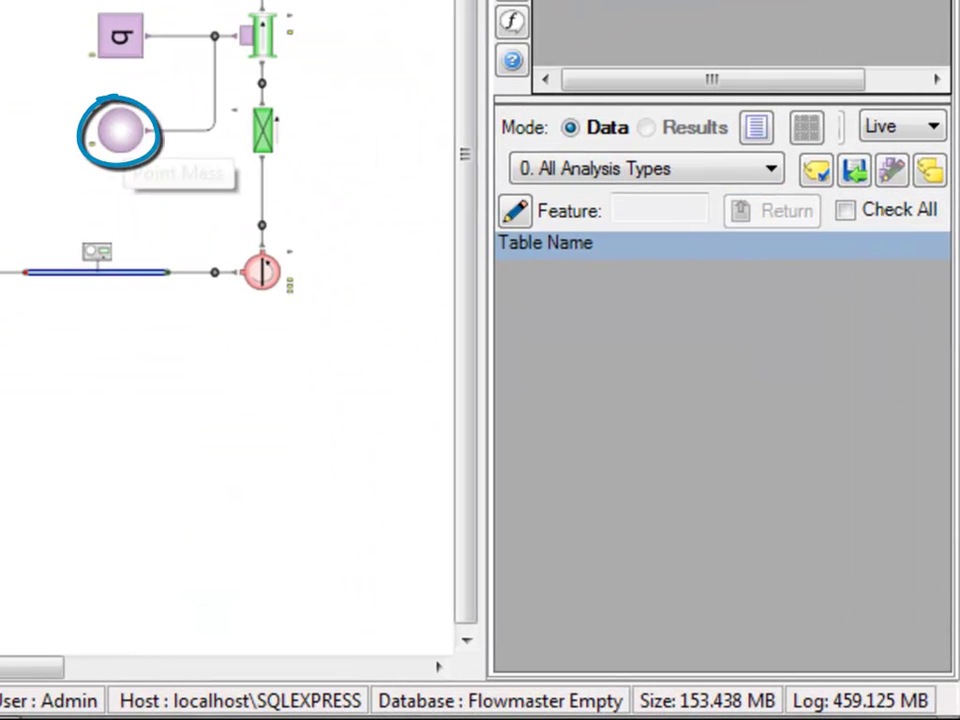
- Set the point mass's solid type to Aluminium (Pure) from the Materials catalogue
{"action": "left_click", "coordinate": [120, 131]}
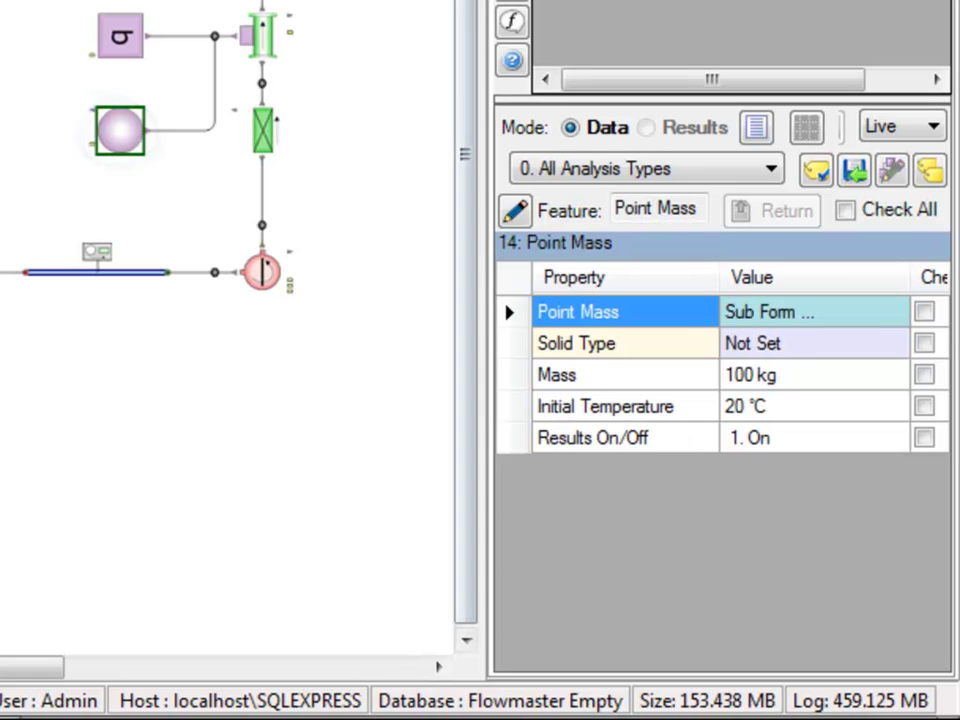
{"action": "left_click", "coordinate": [760, 343]}
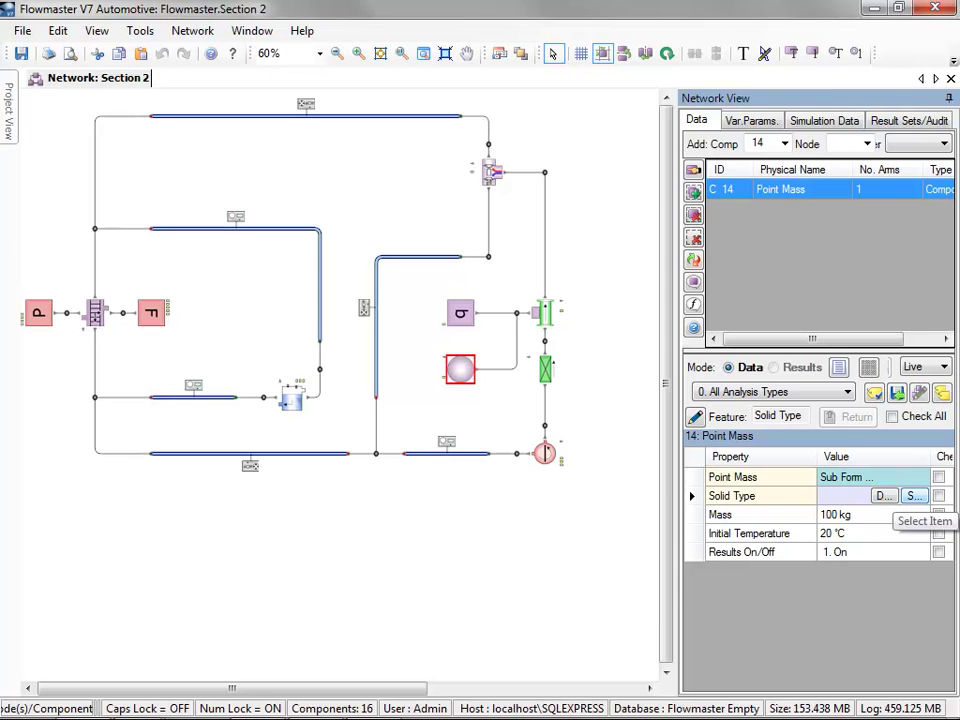
{"action": "left_click", "coordinate": [894, 400]}
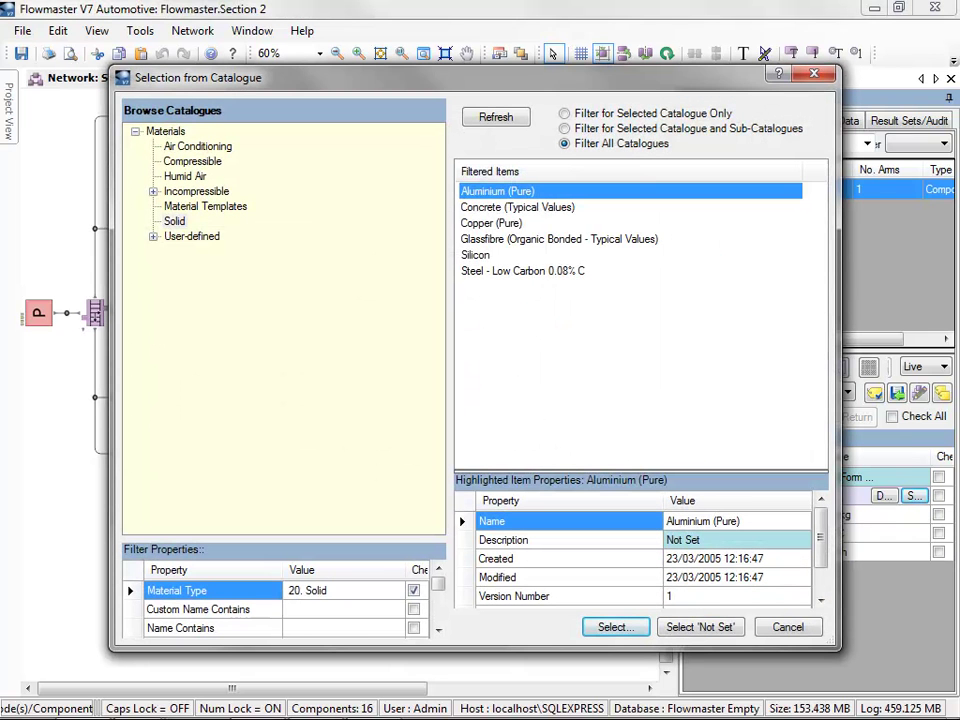
{"action": "key", "text": "Return"}
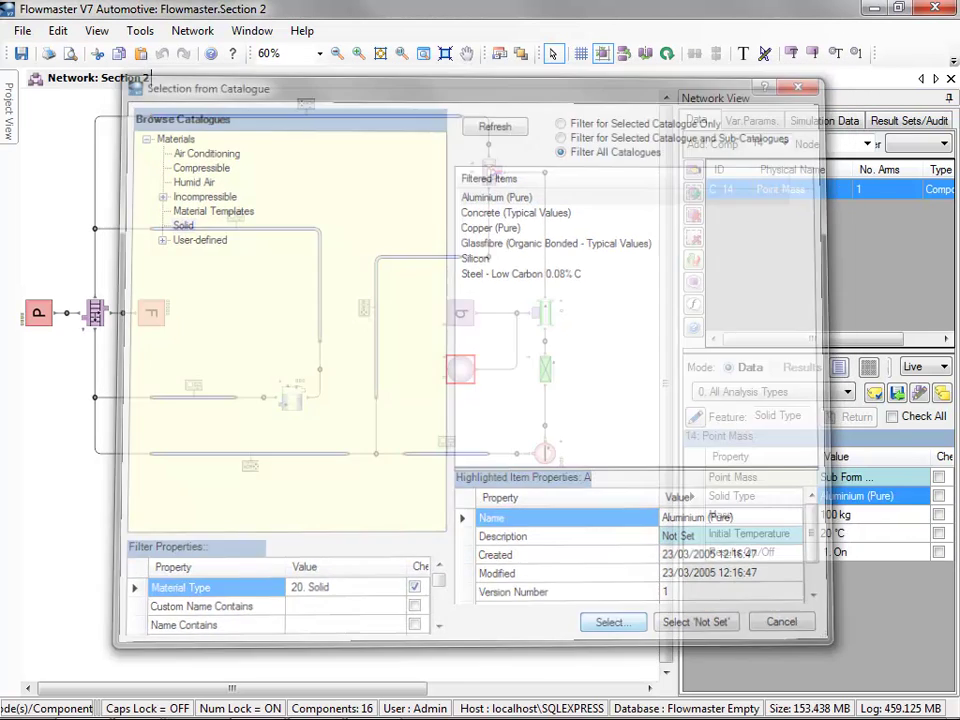
{"action": "scroll", "coordinate": [810, 580], "scroll_direction": "down", "scroll_amount": 1}
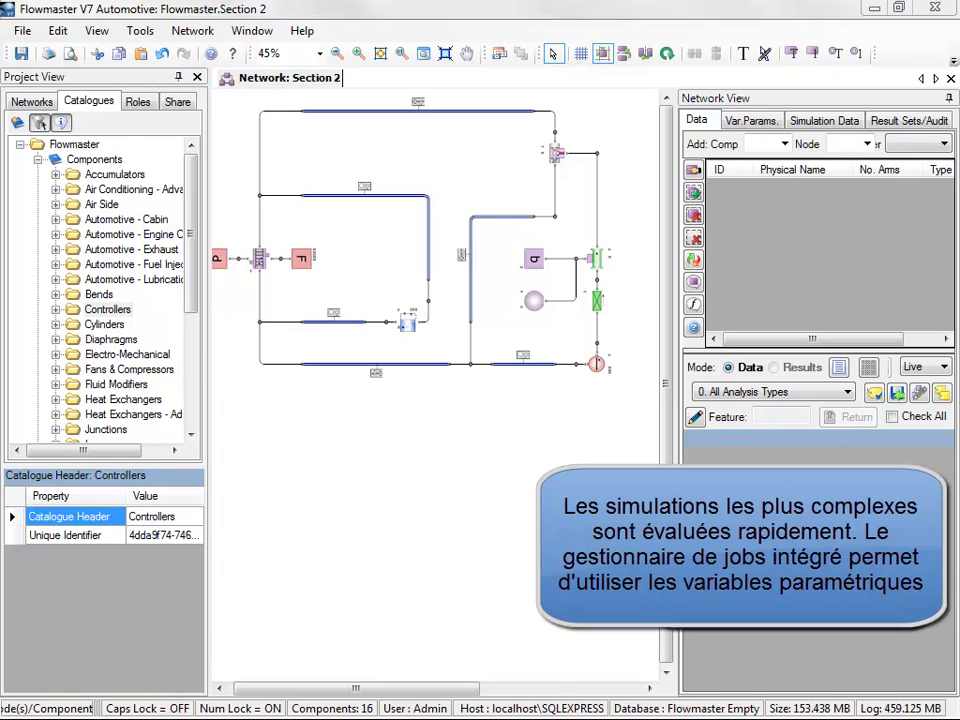
- Add a Pump Speed Tabular Controller from the Controllers catalogue beside the pump and inspect its output quantity
{"action": "double_click", "coordinate": [107, 309]}
{"action": "left_click_drag", "start_coordinate": [130, 294], "coordinate": [636, 324]}
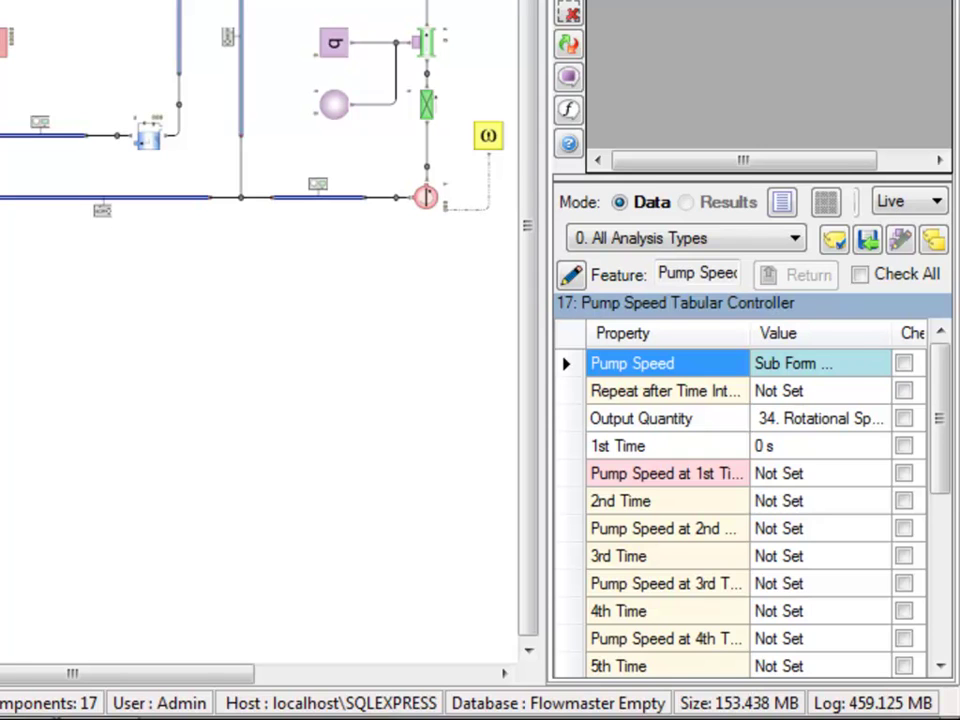
{"action": "left_click", "coordinate": [815, 419]}
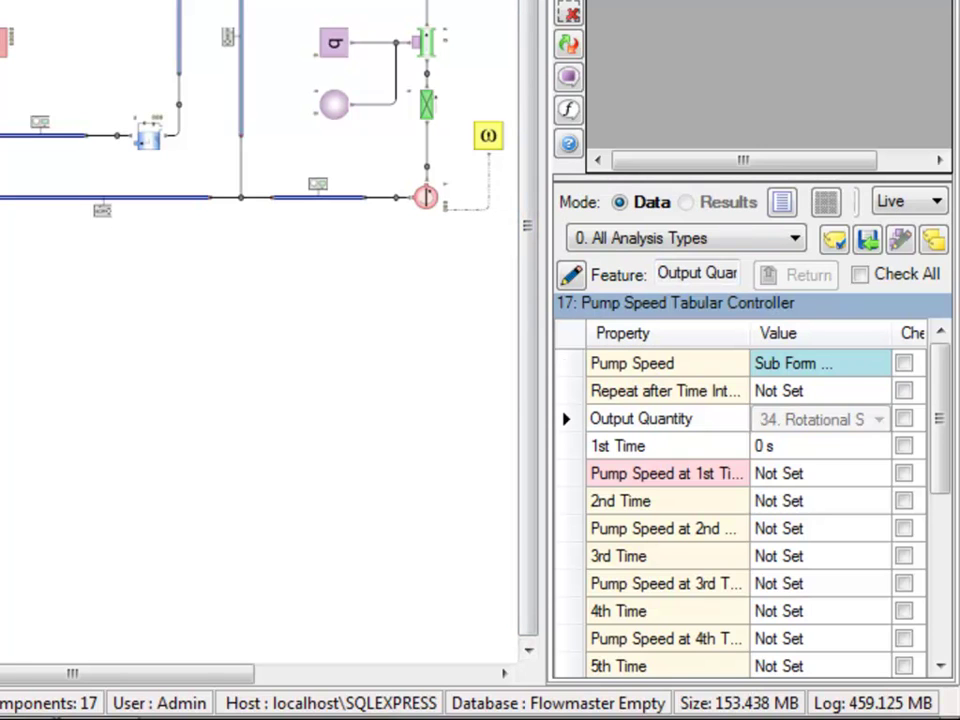
- Assign the variable parameter [Pump Speed] in rpm to the controller's Pump Speed at 1st Time
{"action": "left_click", "coordinate": [770, 474]}
{"action": "type", "text": "1Pump Spe"}
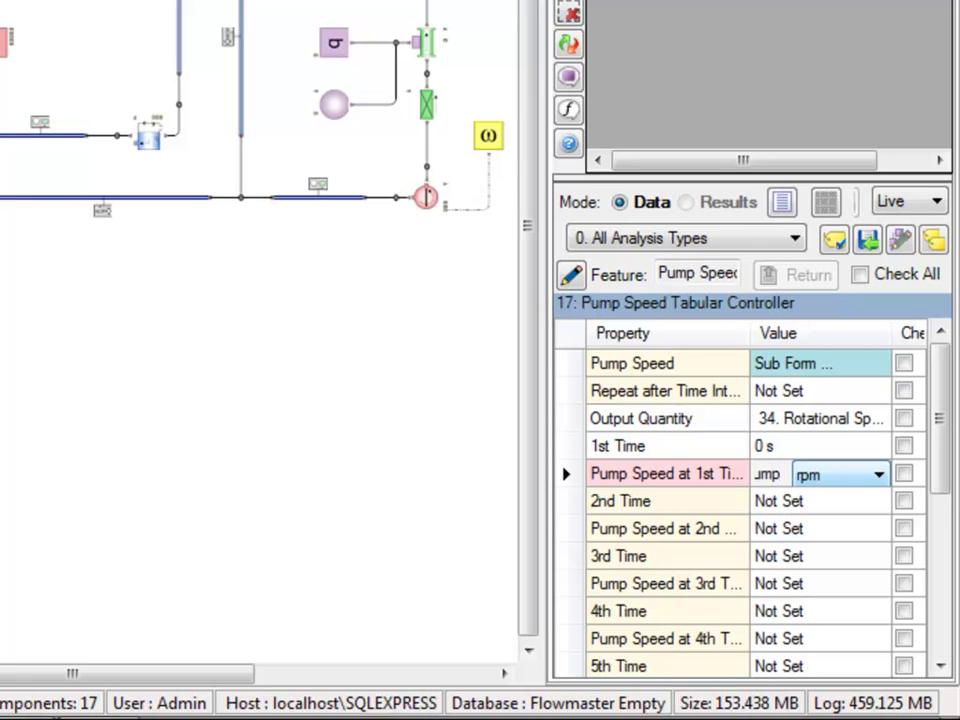
{"action": "type", "text": "ed]"}
{"action": "key", "text": "Return"}
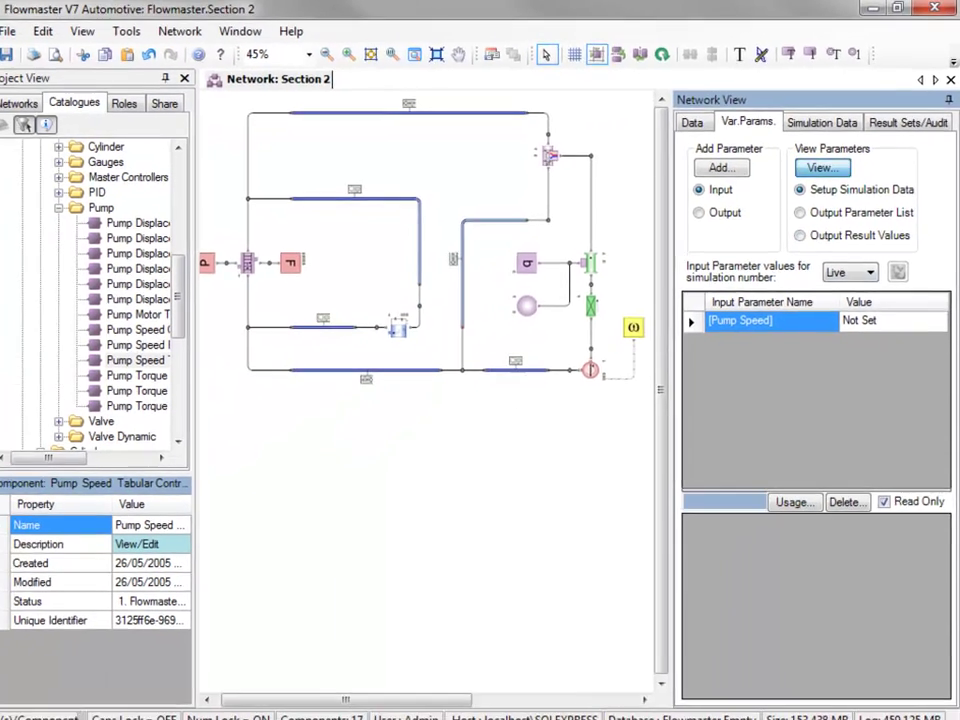
- Build a constant-blocks instruction for [Pump Speed] starting at 500 rpm, incrementing by 500 rpm, with 1 value per block and 5 blocks, and preview its values
{"action": "left_click", "coordinate": [762, 242]}
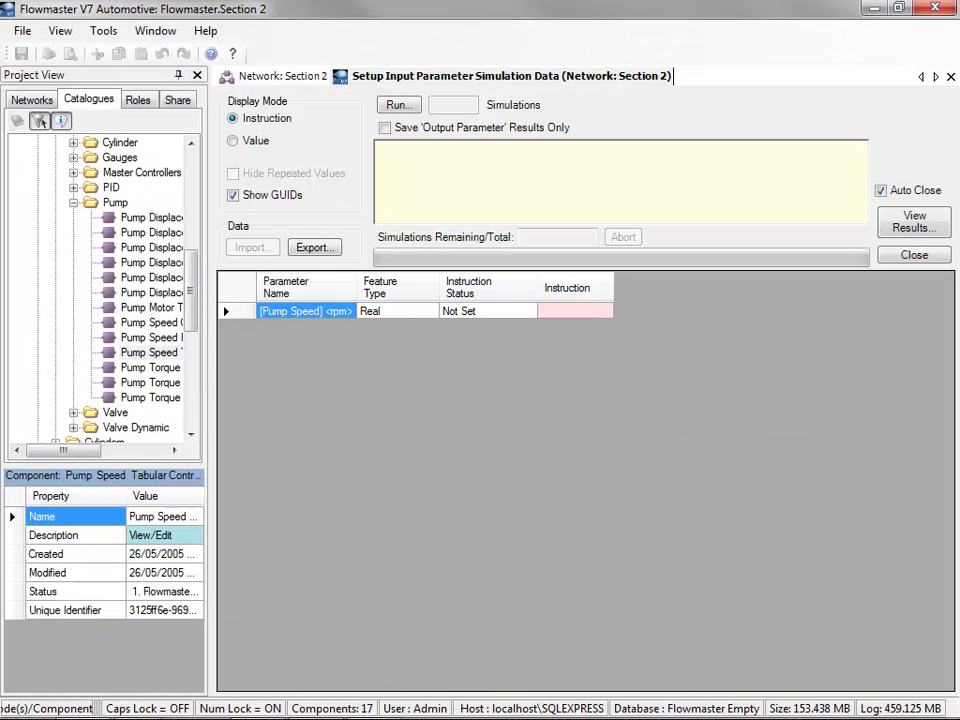
{"action": "right_click", "coordinate": [543, 307]}
{"action": "left_click", "coordinate": [610, 339]}
{"action": "type", "text": "50"}
{"action": "key", "text": "Tab"}
{"action": "type", "text": "500"}
{"action": "key", "text": "Tab"}
{"action": "type", "text": "1"}
{"action": "key", "text": "Tab"}
{"action": "type", "text": "5"}
{"action": "key", "text": "Tab"}
{"action": "key", "text": "Return"}
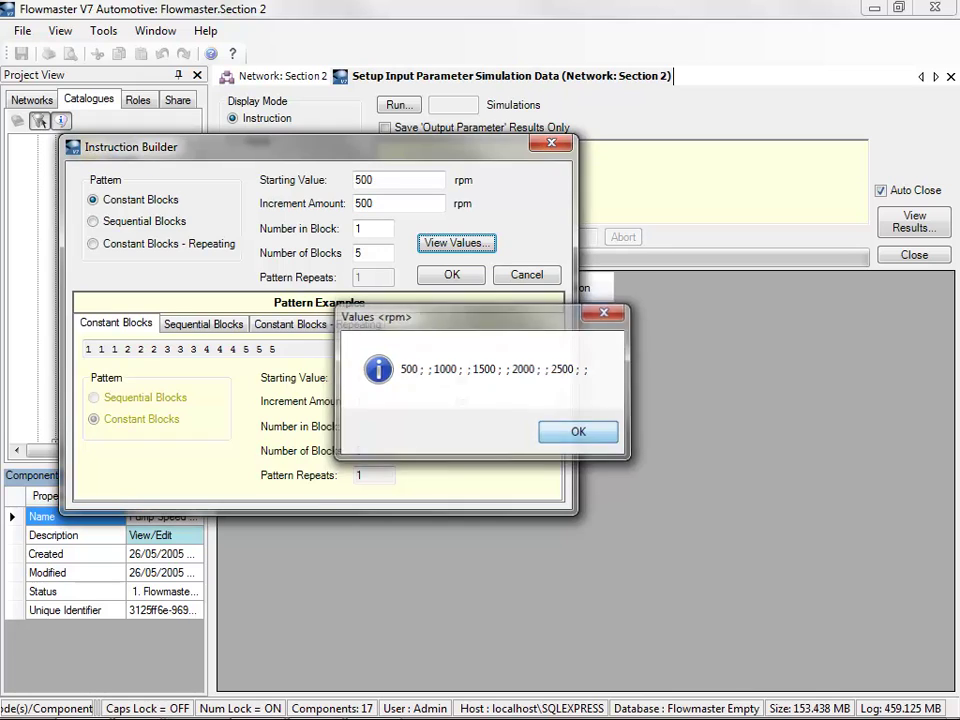
- Accept the pump speed instruction and run the 5 parametric simulations
{"action": "key", "text": "Return"}
{"action": "key", "text": "Return"}
{"action": "key", "text": "Return"}
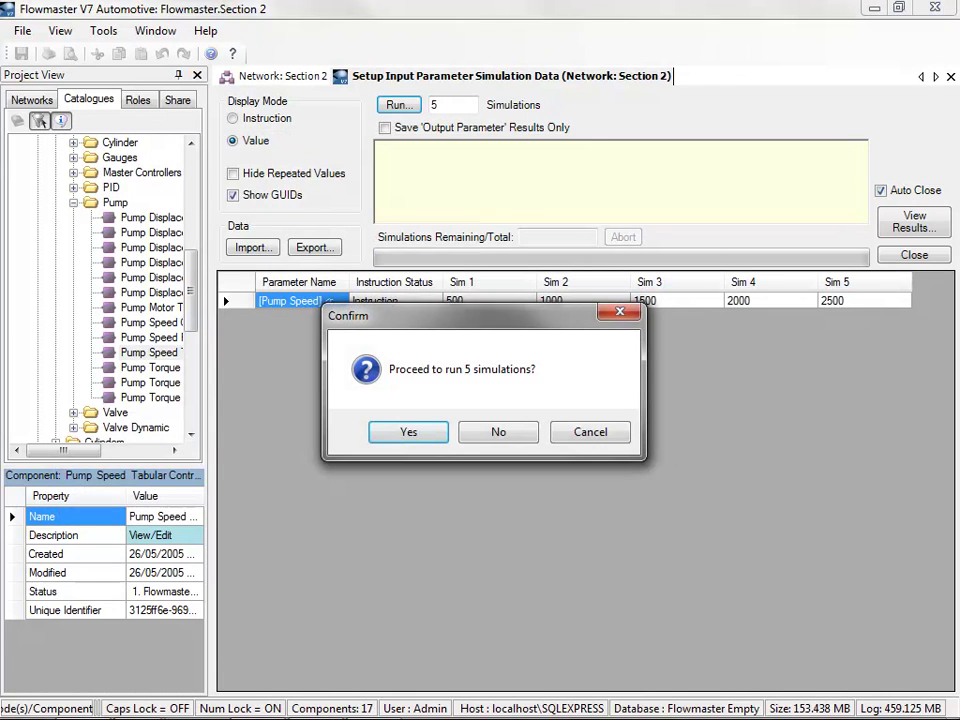
{"action": "key", "text": "Return"}
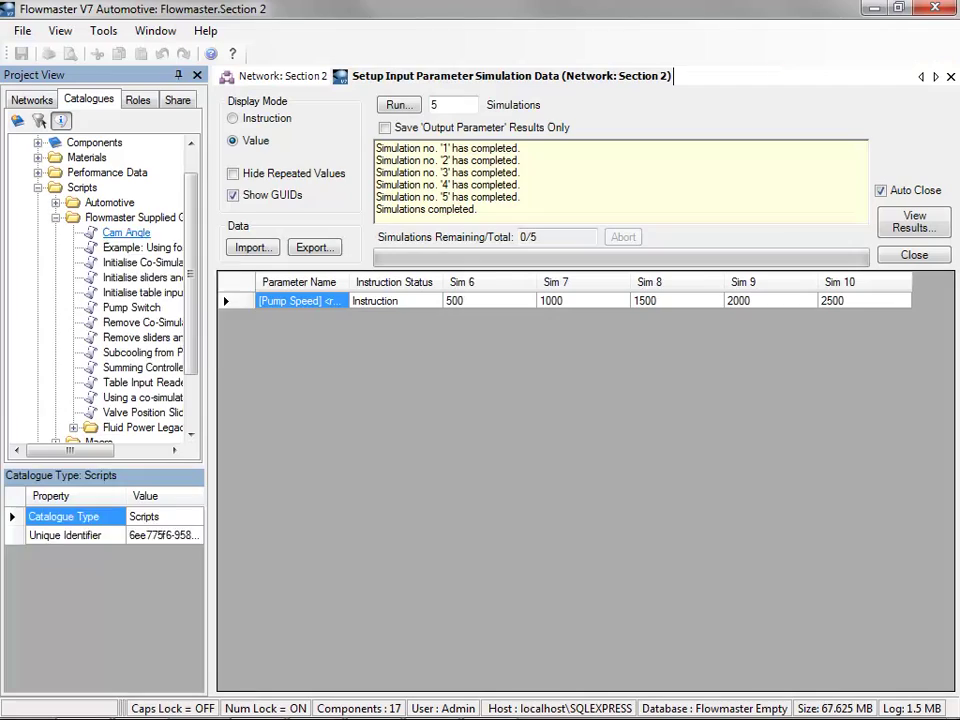
- Open the Flowmaster-supplied Cam Angle script for editing
{"action": "right_click", "coordinate": [125, 232]}
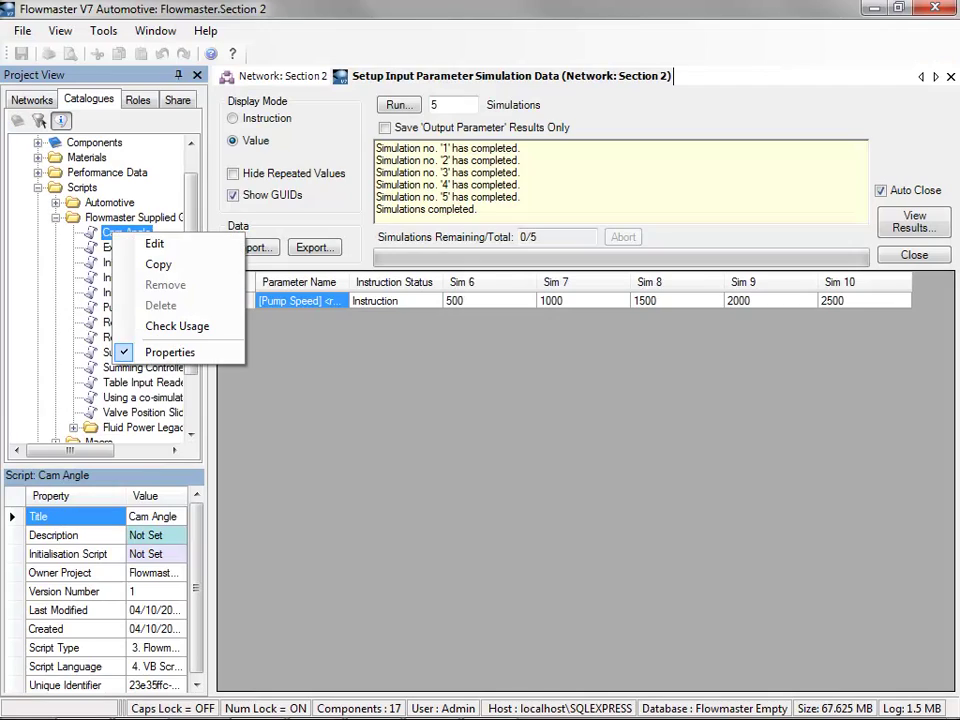
{"action": "left_click", "coordinate": [154, 243]}
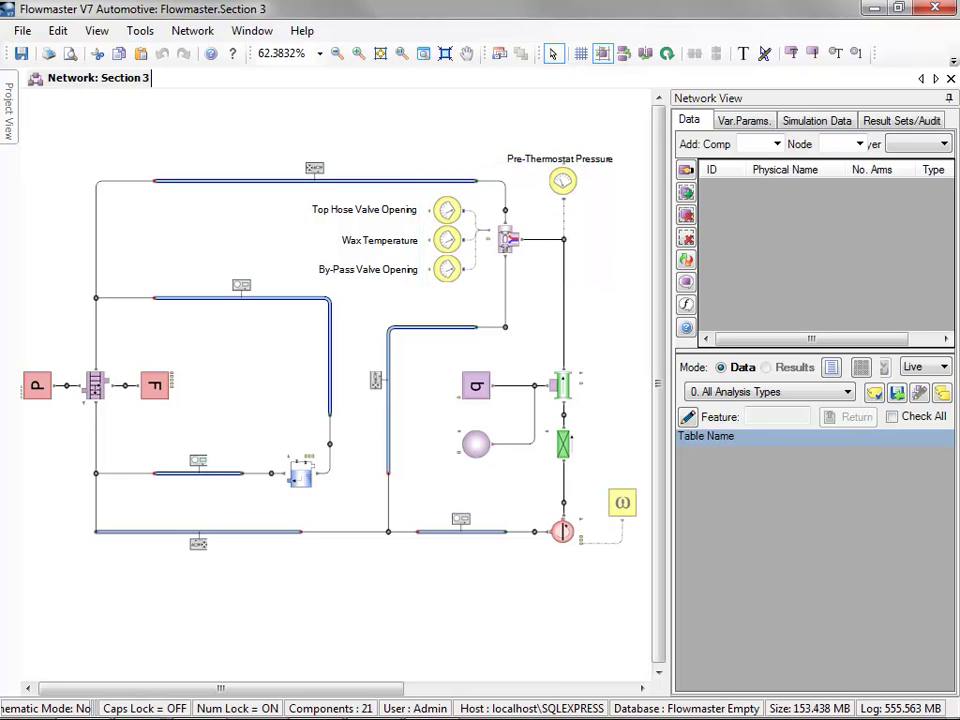
- Try to hide the TextLayer of the Section 3 network through the Layer Manager
{"action": "left_click", "coordinate": [500, 53]}
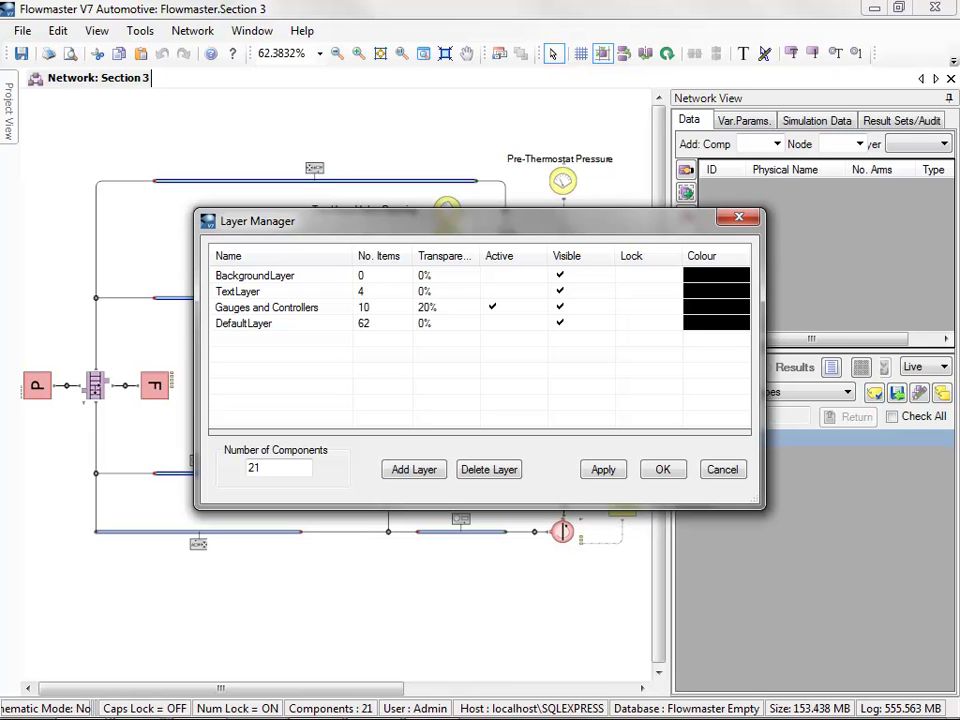
{"action": "left_click", "coordinate": [238, 291]}
{"action": "left_click", "coordinate": [603, 469]}
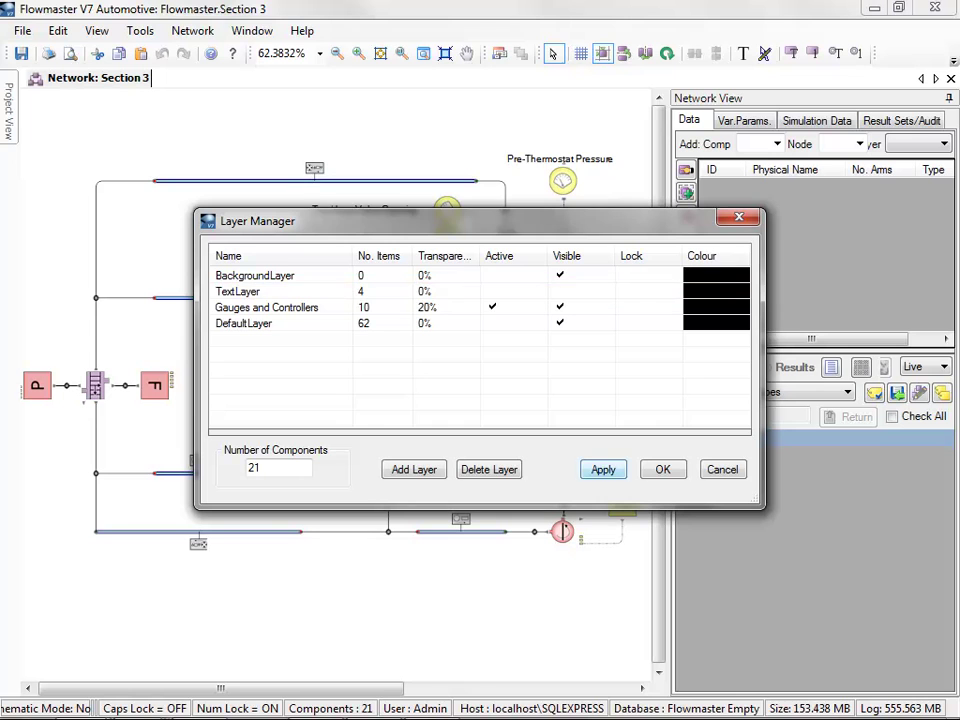
{"action": "key", "text": "Escape"}
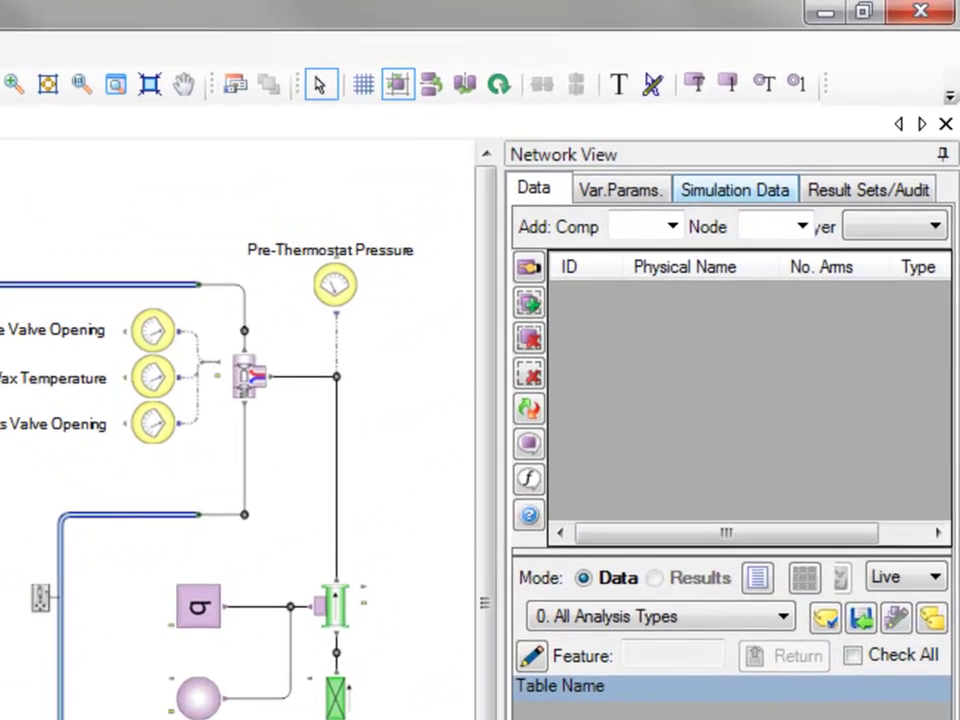
- Review the time step, start time and end time in the simulation data and run the heat transfer transient simulation
{"action": "left_click", "coordinate": [735, 190]}
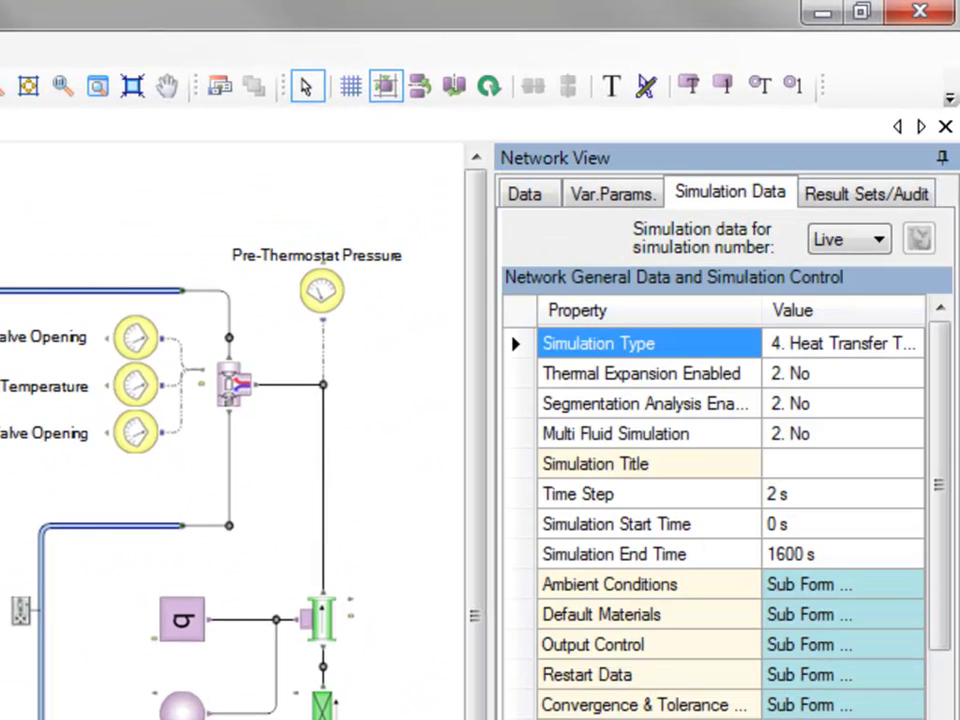
{"action": "key", "text": "Down"}
{"action": "key", "text": "Down"}
{"action": "key", "text": "Down"}
{"action": "key", "text": "Down"}
{"action": "key", "text": "Down"}
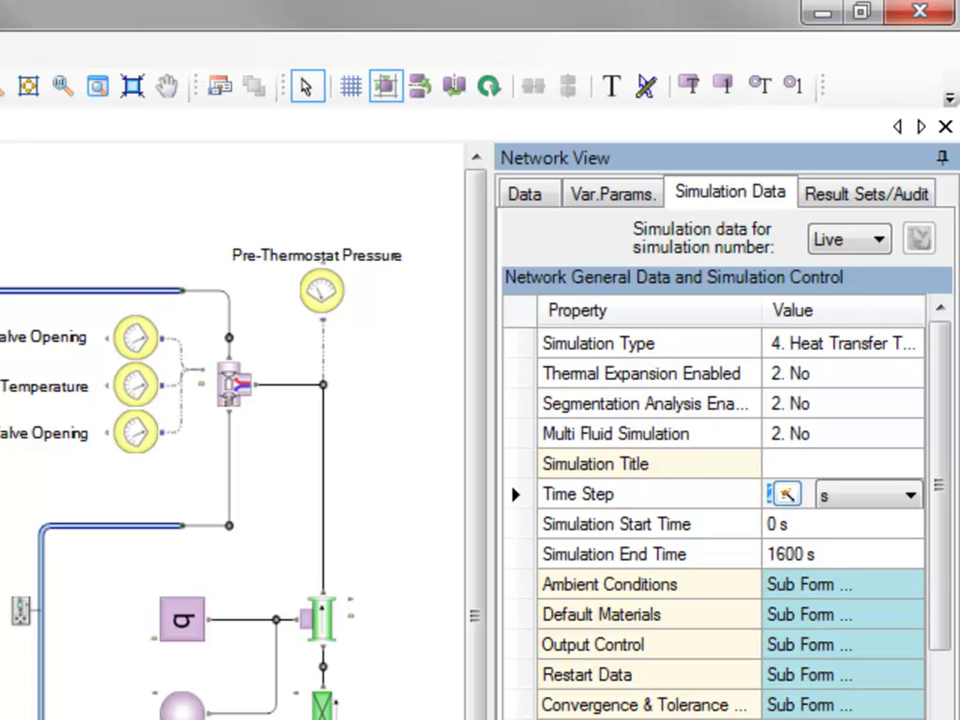
{"action": "key", "text": "Down"}
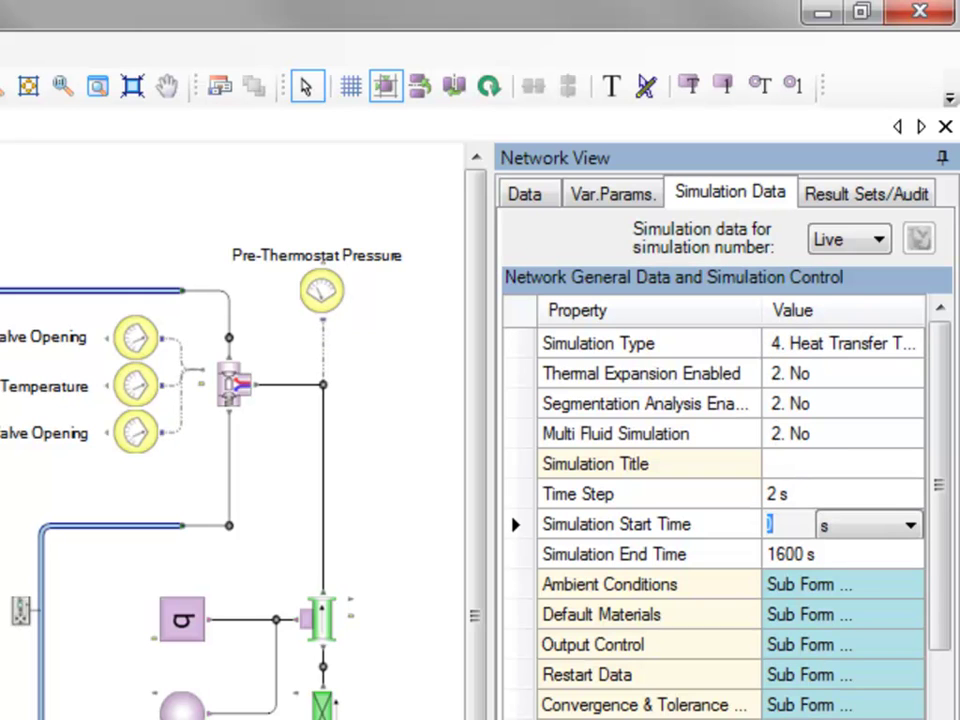
{"action": "key", "text": "Down"}
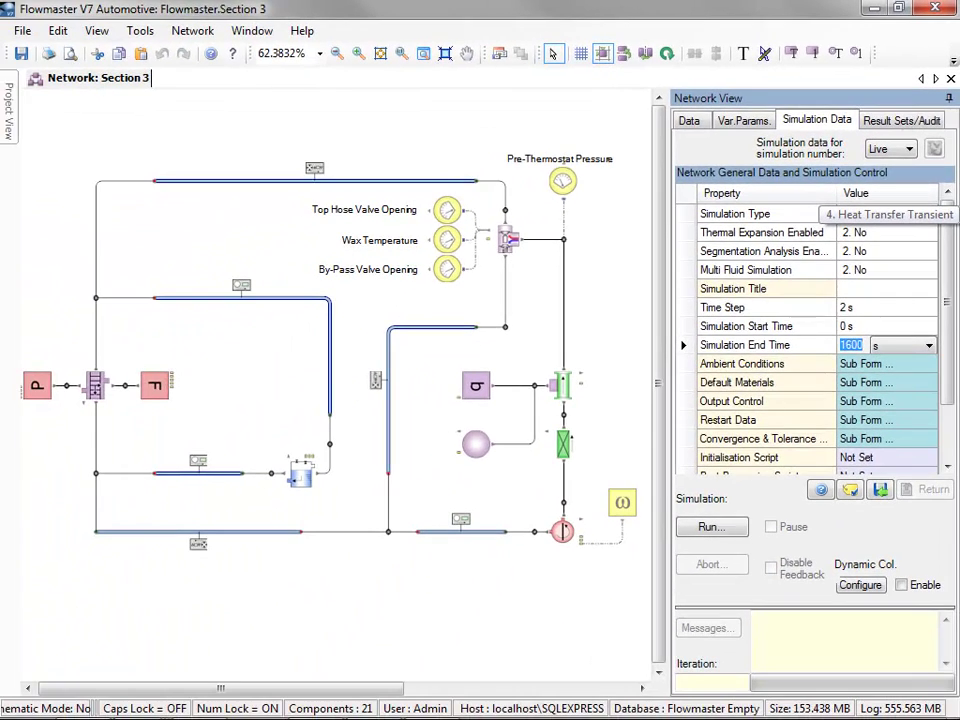
{"action": "left_click", "coordinate": [709, 527]}
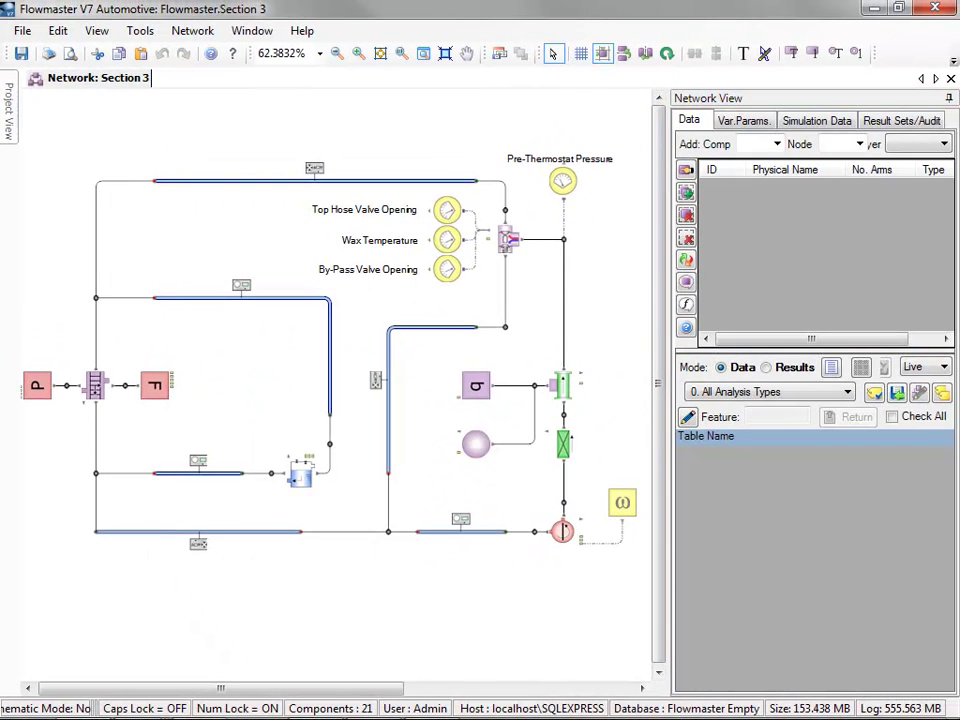
- Select the Total Temperature result at time 550 for the hydraulic node between the thermostat and the thermal bridge
{"action": "left_click", "coordinate": [563, 239]}
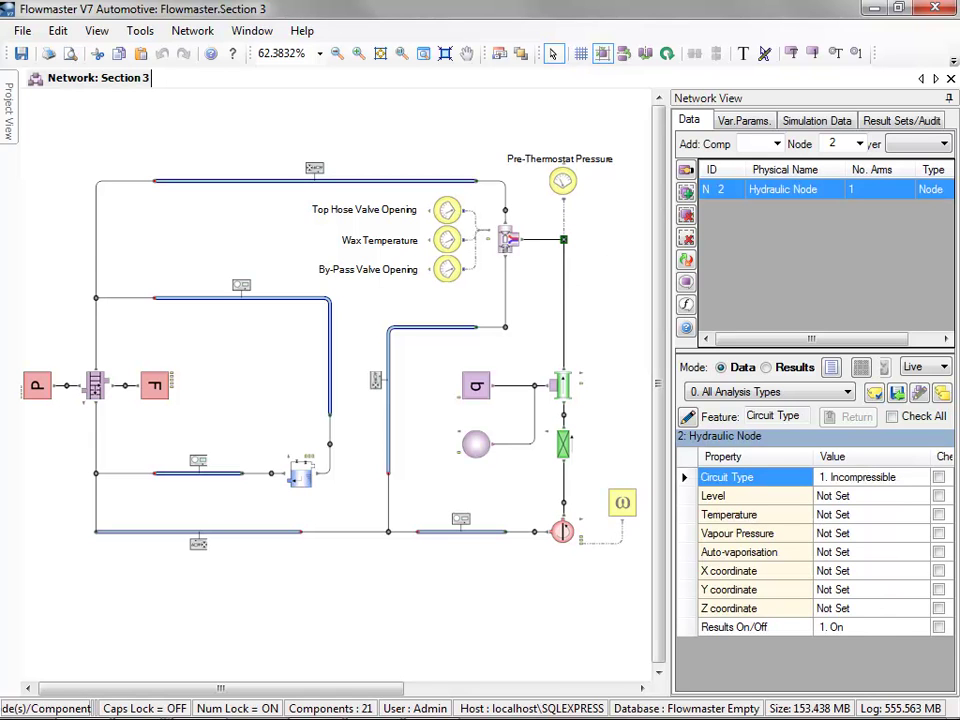
{"action": "left_click", "coordinate": [766, 367]}
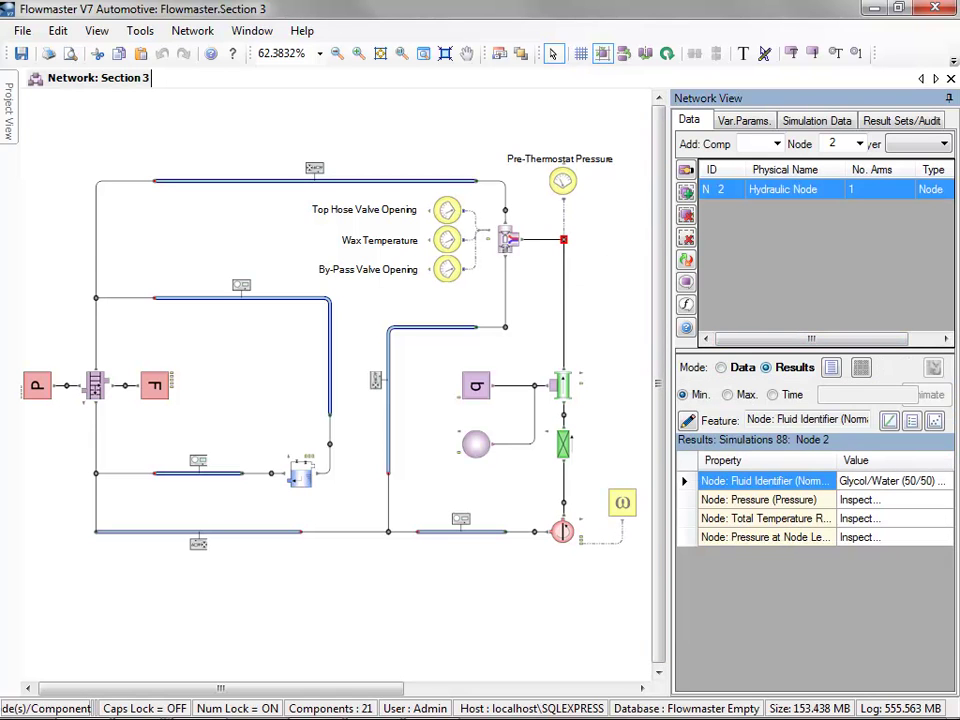
{"action": "left_click", "coordinate": [765, 518]}
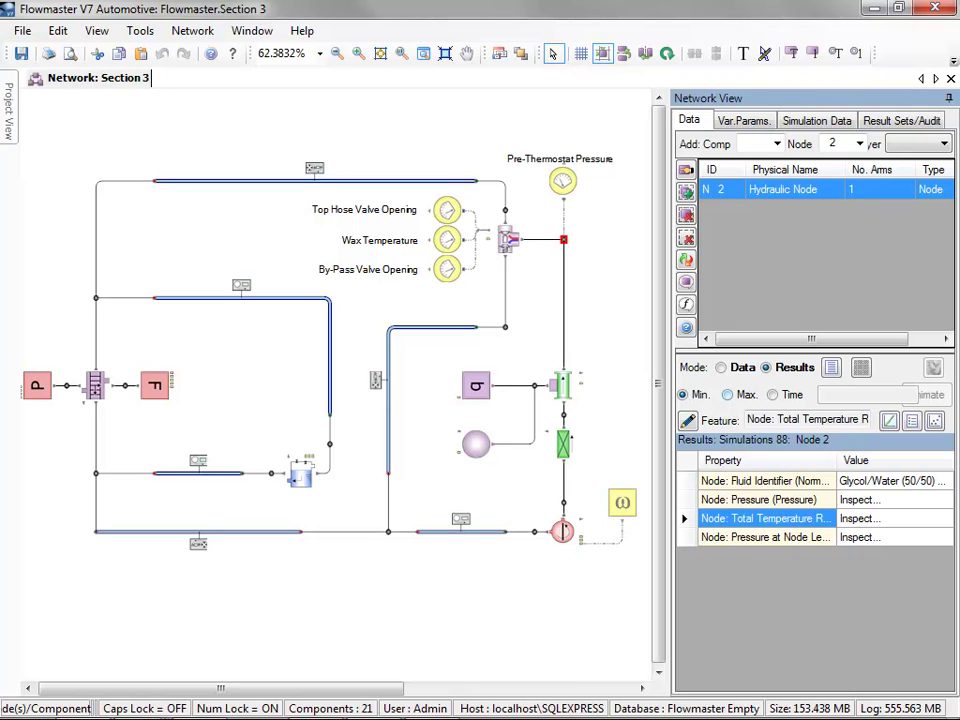
{"action": "left_click", "coordinate": [772, 394]}
{"action": "type", "text": "550"}
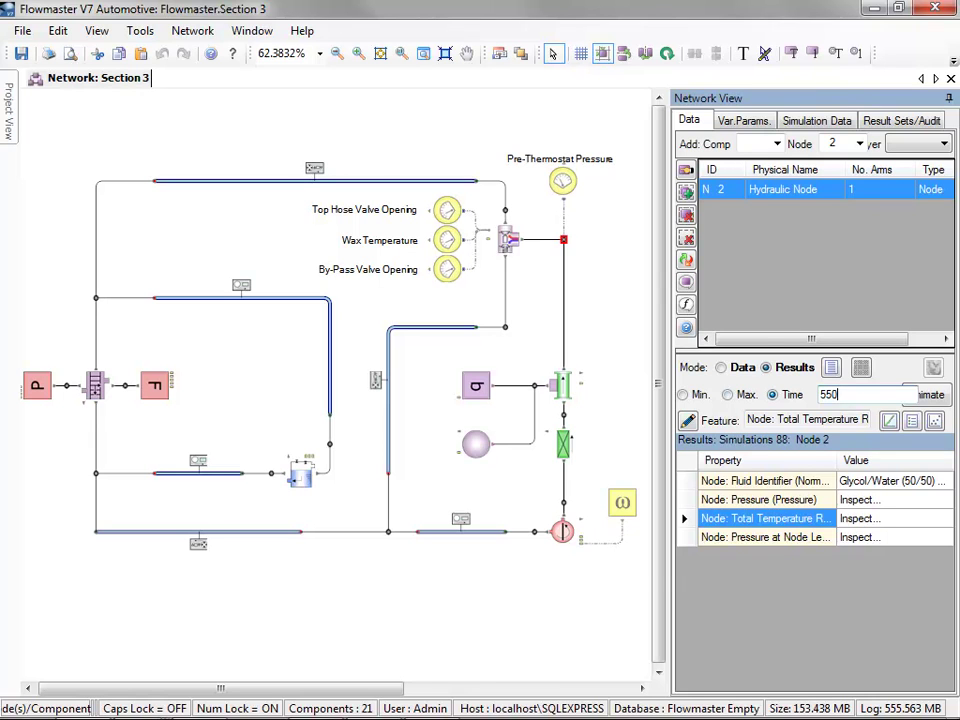
- Draw the total temperature as a colour code on all components, using New Scheme with 10 °C range bands up to 100 °C
{"action": "left_click", "coordinate": [687, 420]}
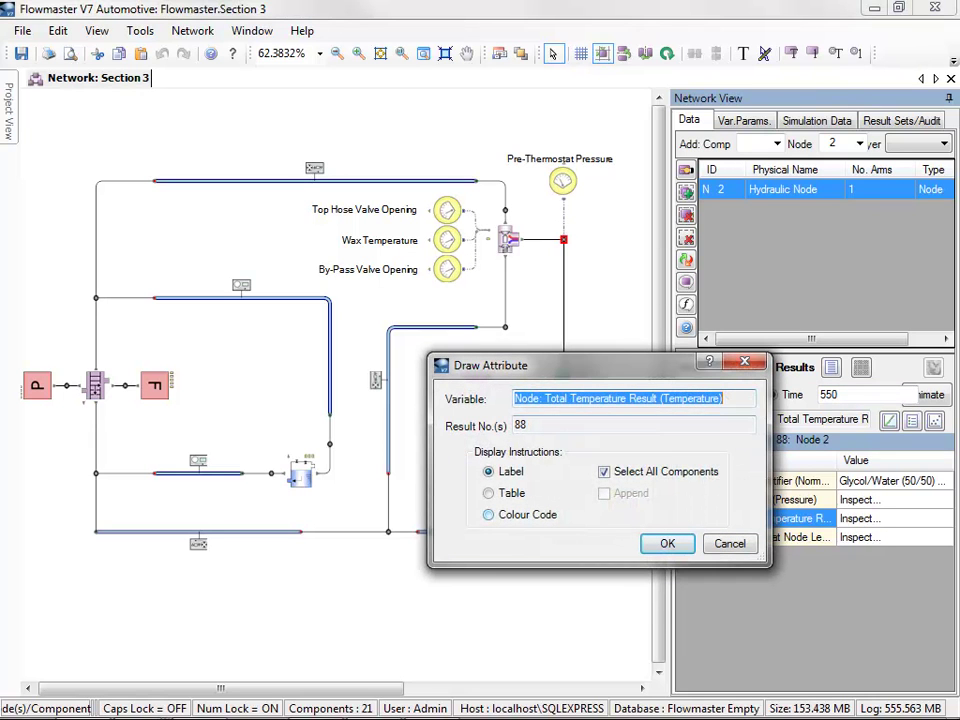
{"action": "left_click", "coordinate": [488, 514]}
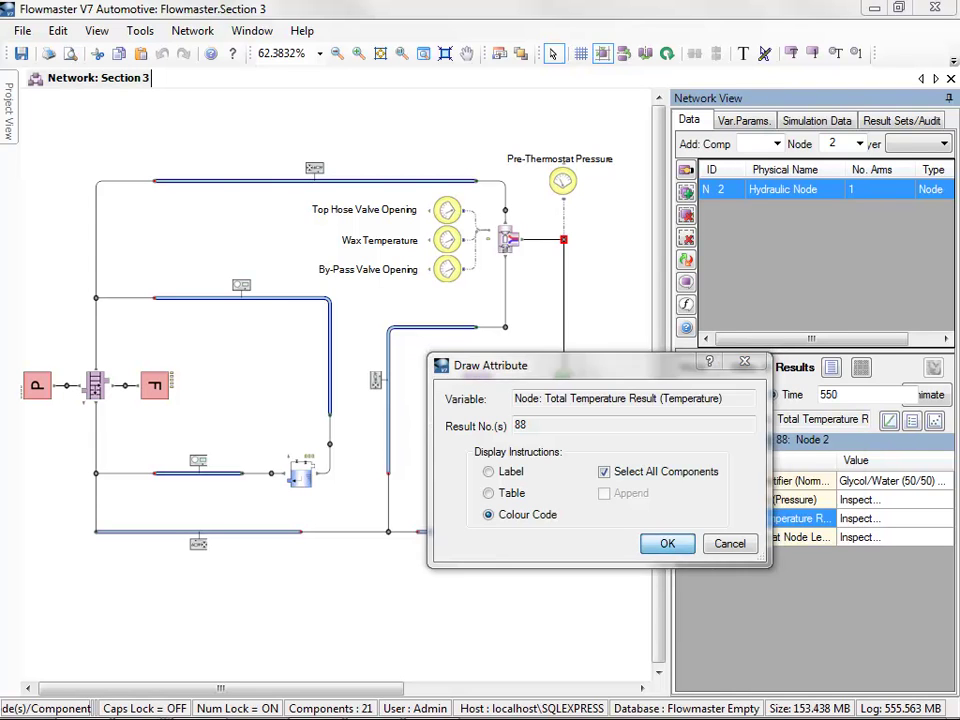
{"action": "key", "text": "Return"}
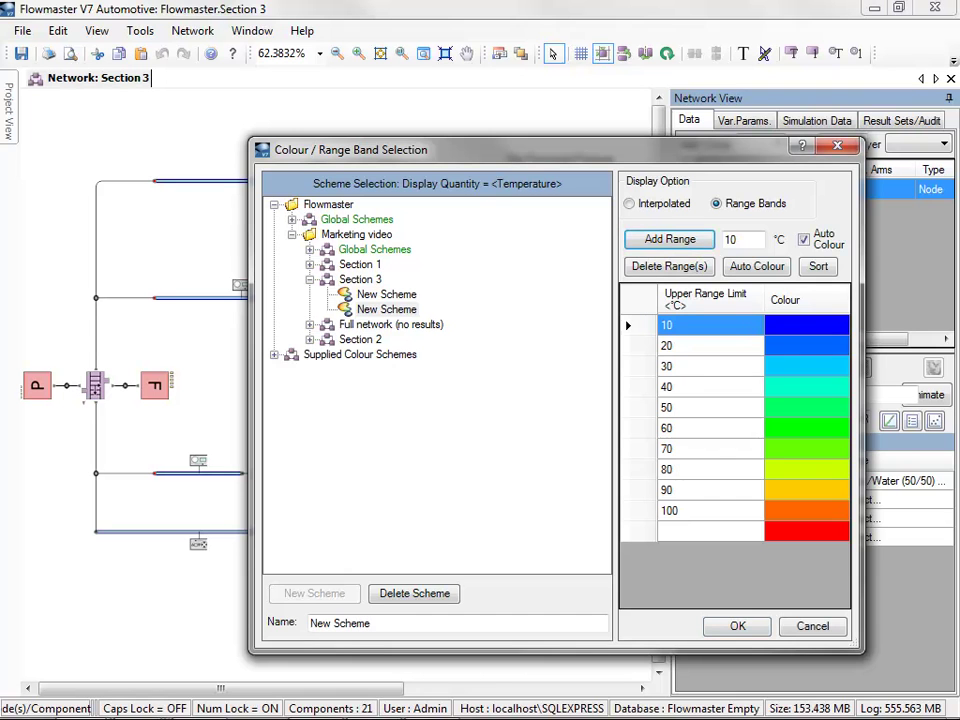
{"action": "key", "text": "Return"}
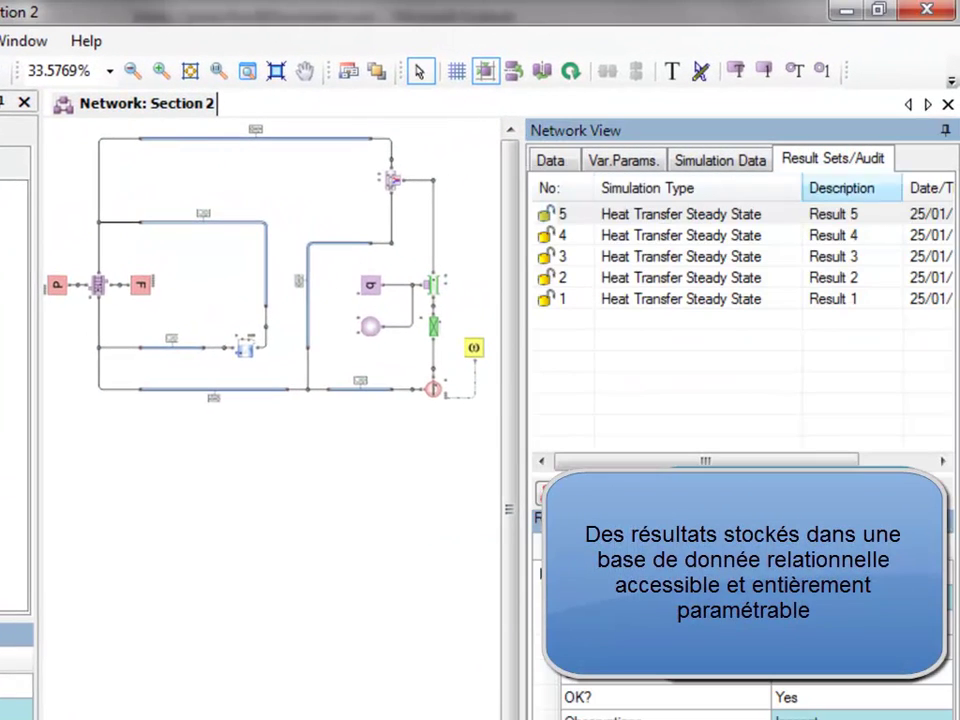
- Sign off result sets 5 and 1 of the Section 2 network
{"action": "left_click", "coordinate": [680, 213]}
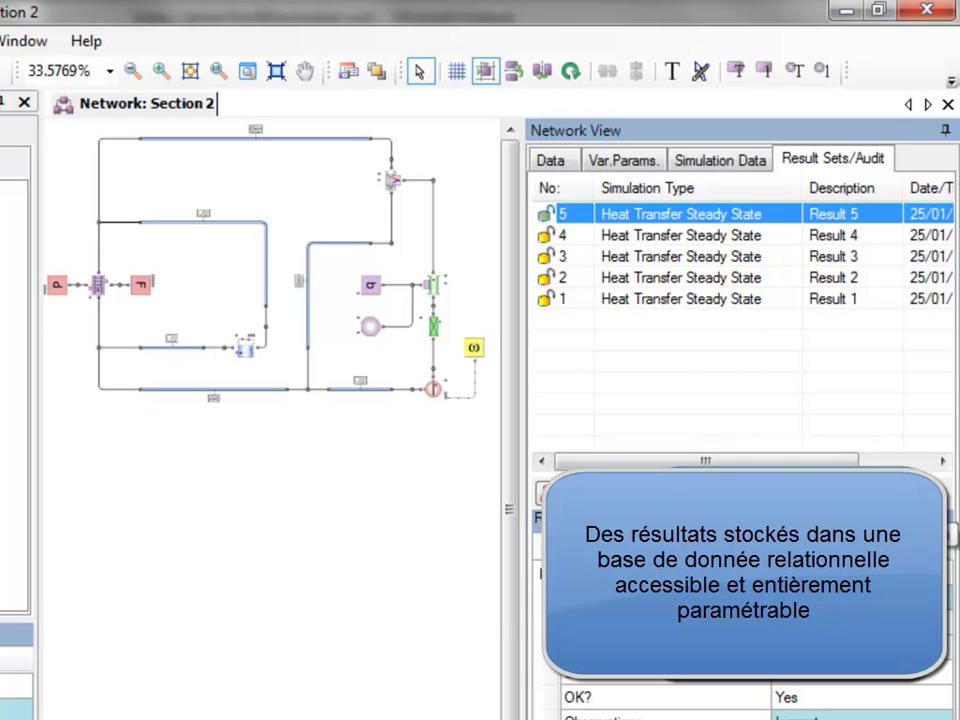
{"action": "key", "text": "Return"}
{"action": "left_click", "coordinate": [680, 298]}
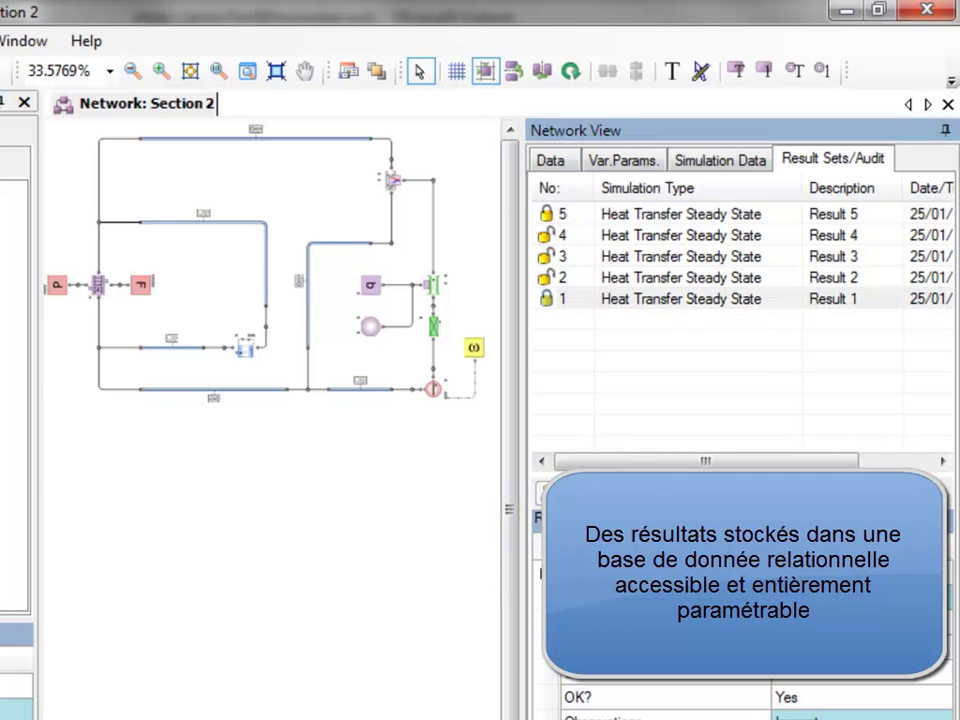
- Try to delete signed-off result sets 1 and 5, and view the Input Data Audit Report comparing them
{"action": "left_click", "coordinate": [680, 214], "text": "ctrl"}
{"action": "key", "text": "Delete"}
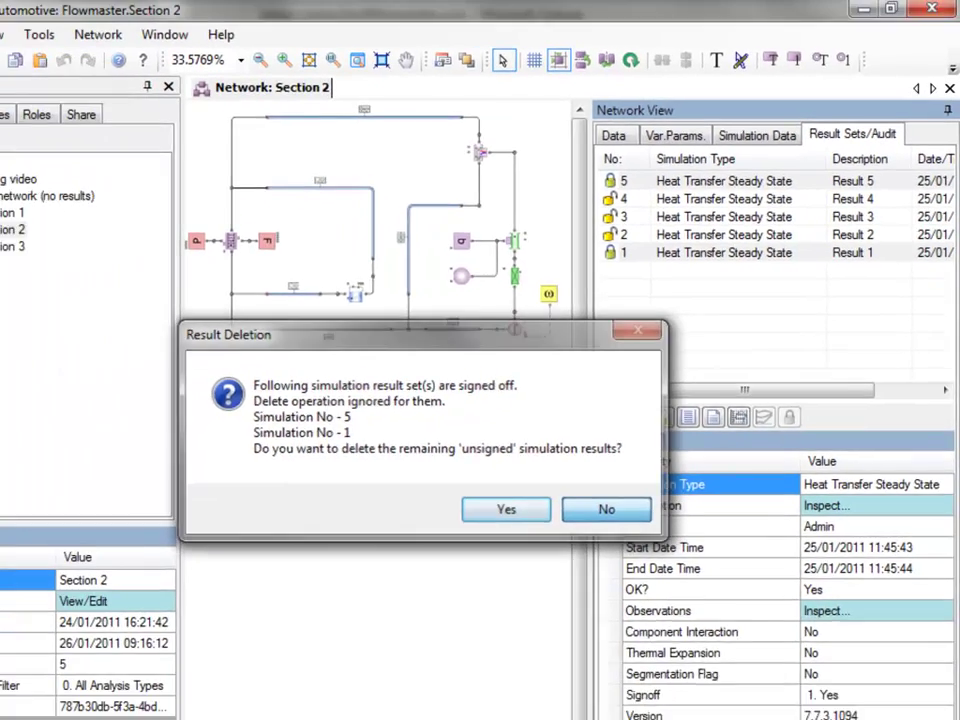
{"action": "key", "text": "Return"}
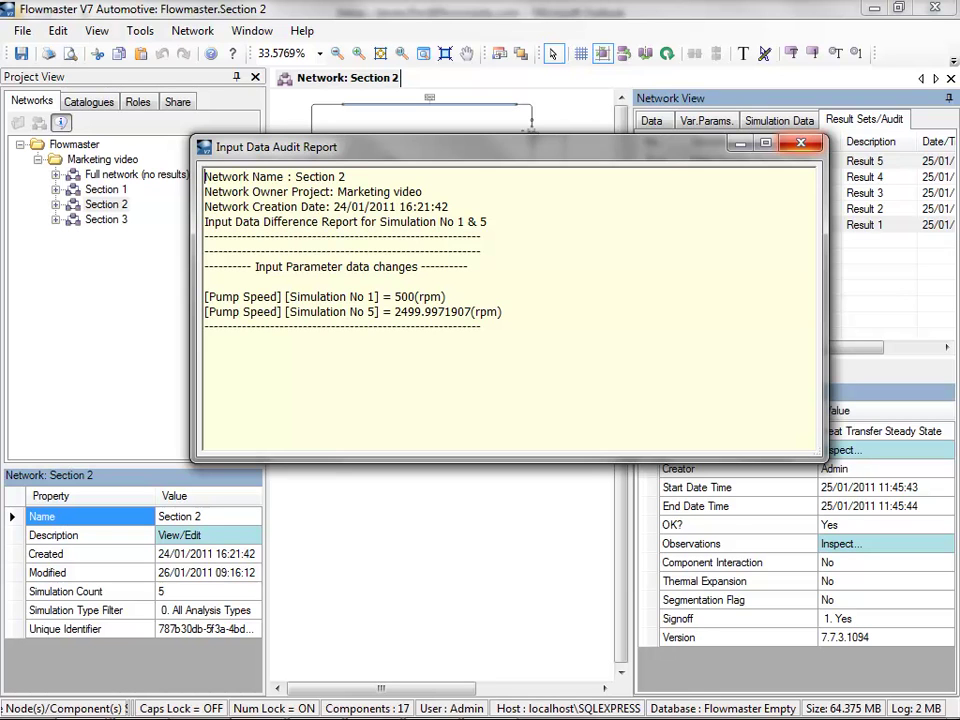
{"action": "key", "text": "Escape"}
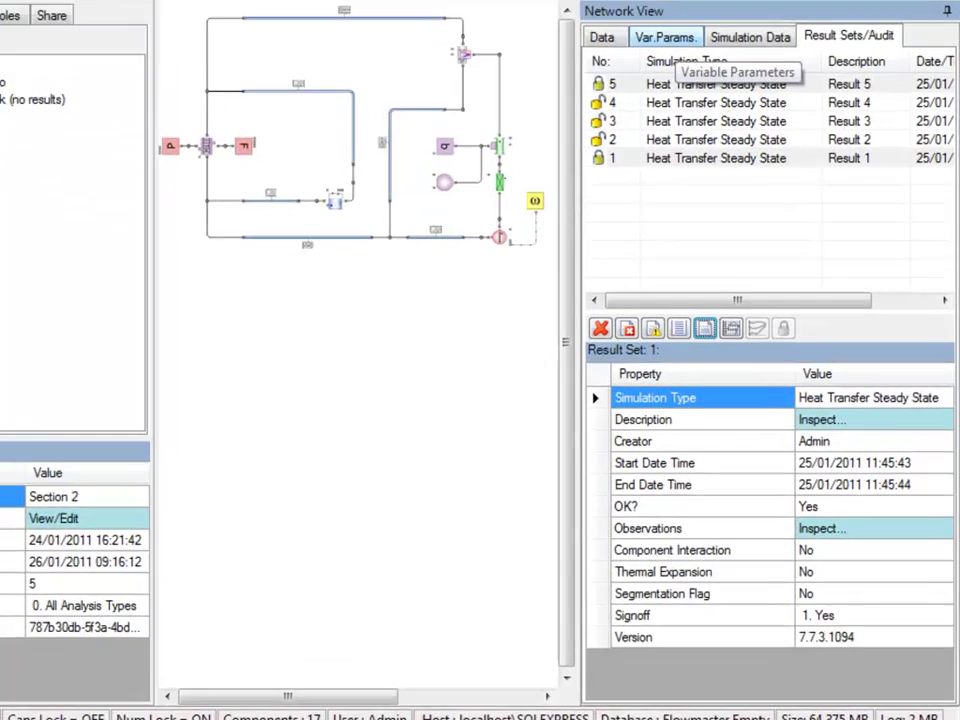
- Unlock the [Pump Speed] parameter for editing, set its security level to 3. High Security Level and make it read-only again
{"action": "left_click", "coordinate": [706, 120]}
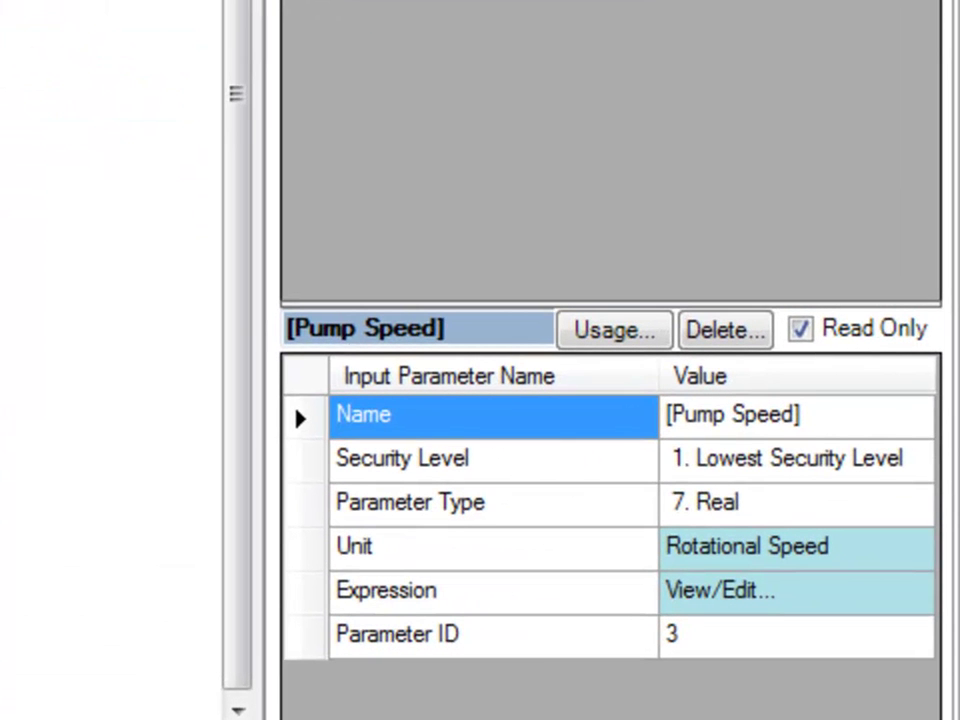
{"action": "left_click", "coordinate": [800, 328]}
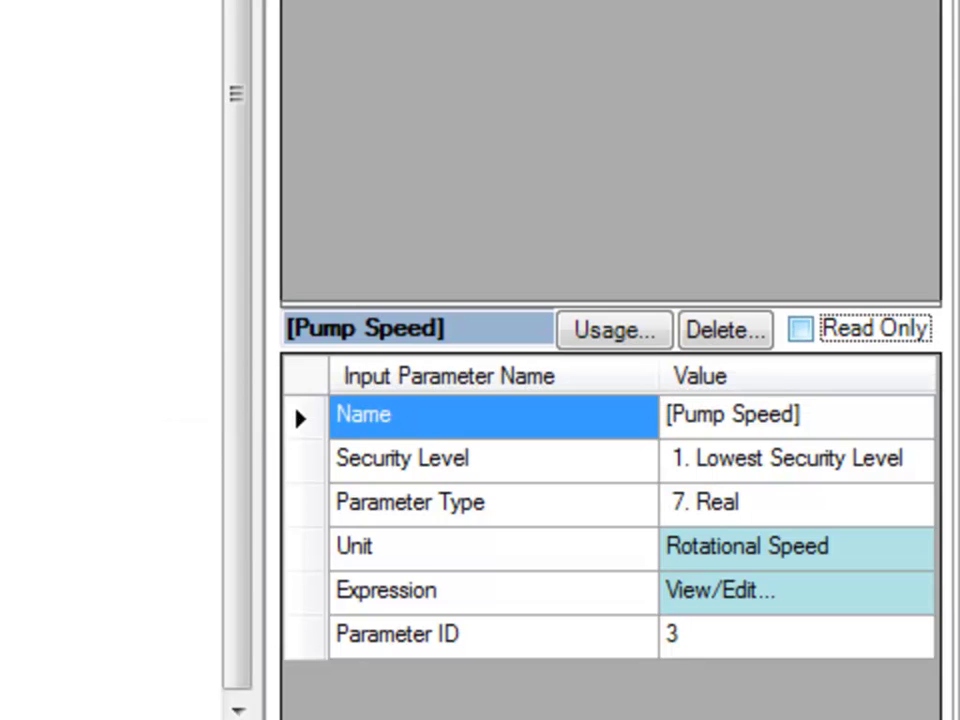
{"action": "left_click", "coordinate": [795, 461]}
{"action": "left_click", "coordinate": [916, 461]}
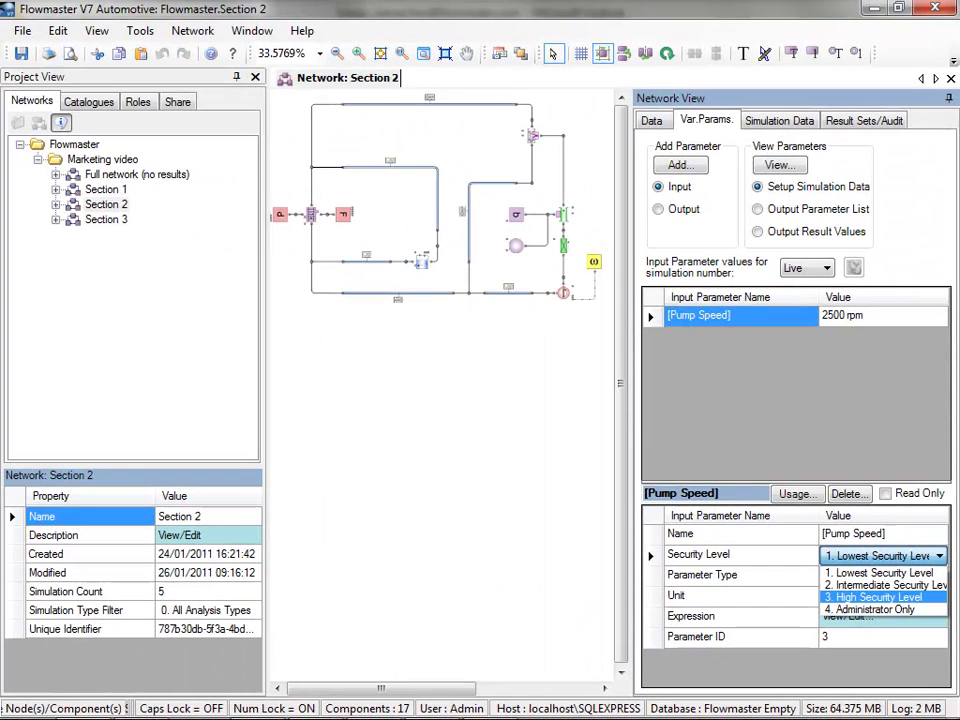
{"action": "left_click", "coordinate": [775, 550]}
{"action": "left_click", "coordinate": [885, 493]}
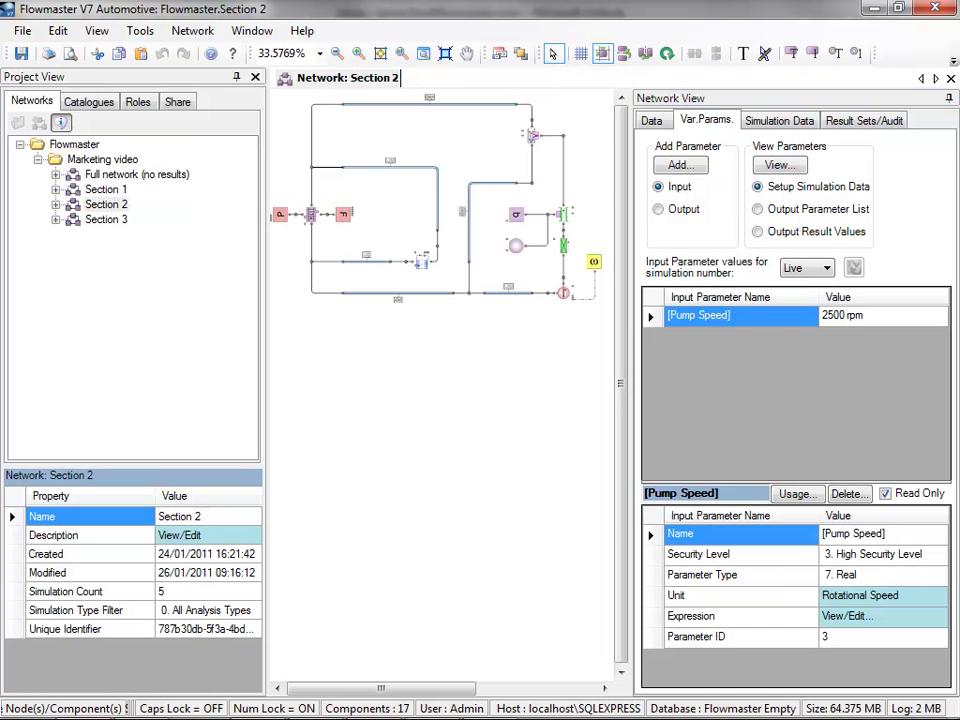
- Upload USPs Slides.pptx to the Documents folder of the Section 2 network and select it to view its properties
{"action": "left_click", "coordinate": [56, 204]}
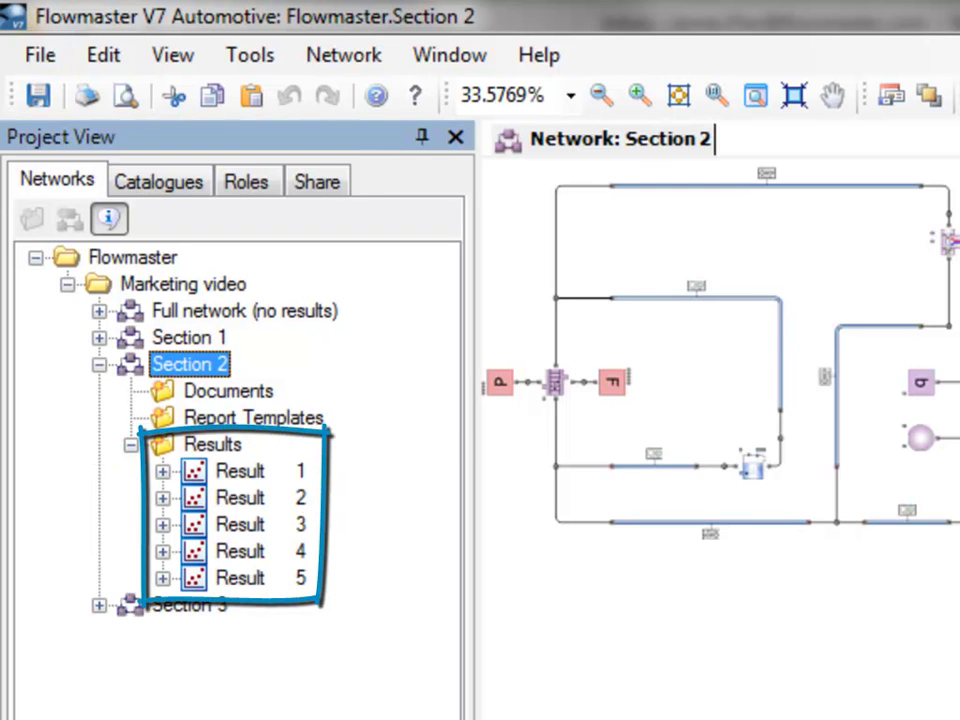
{"action": "right_click", "coordinate": [246, 390]}
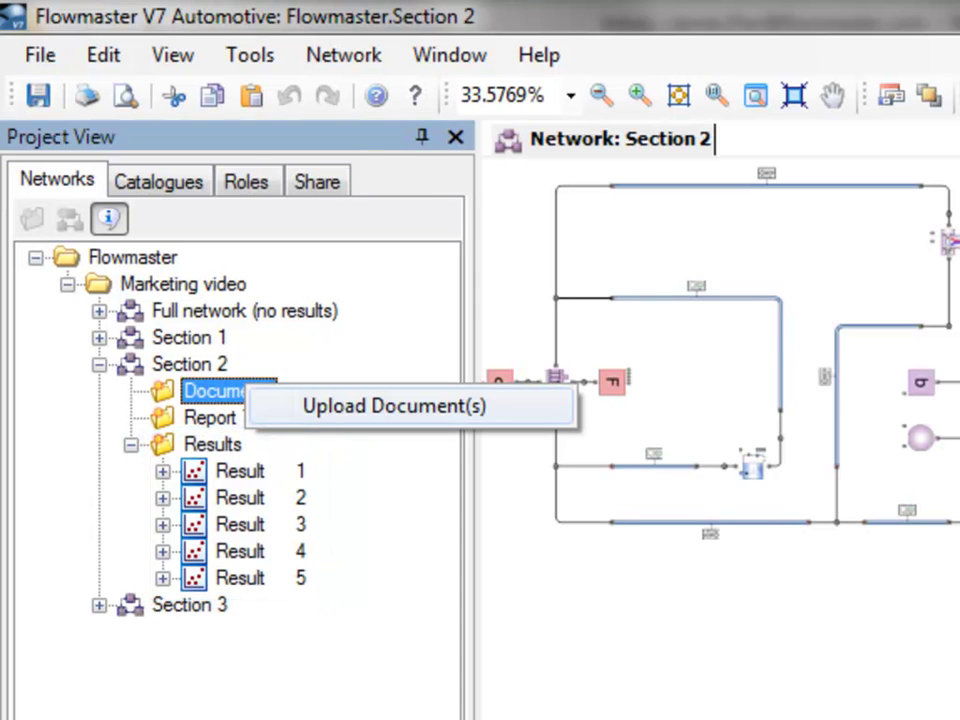
{"action": "left_click", "coordinate": [394, 405]}
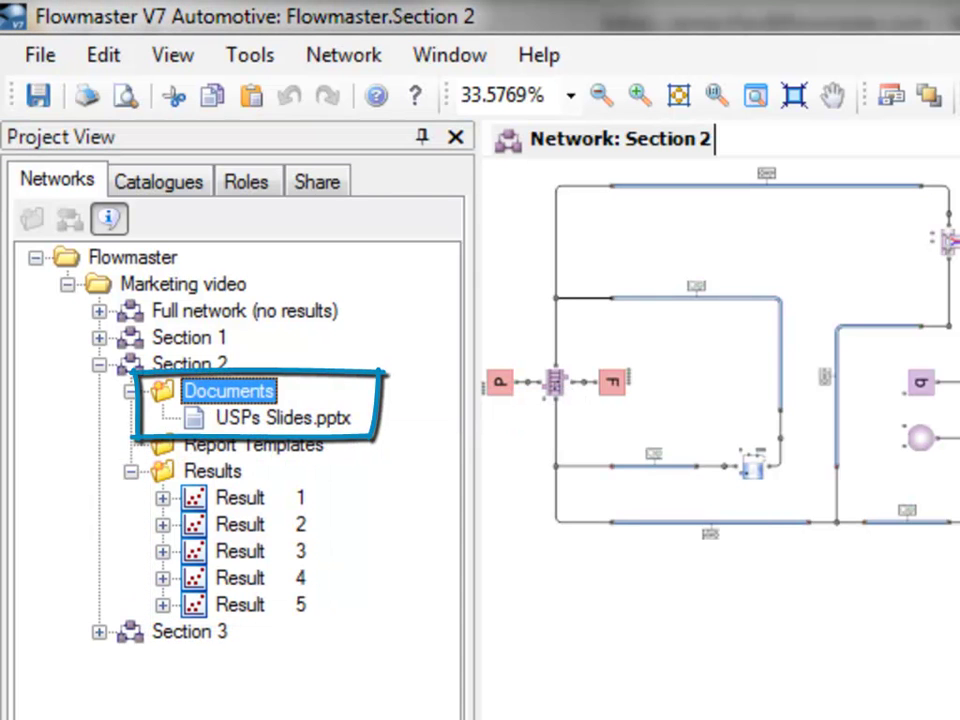
{"action": "left_click", "coordinate": [283, 417]}
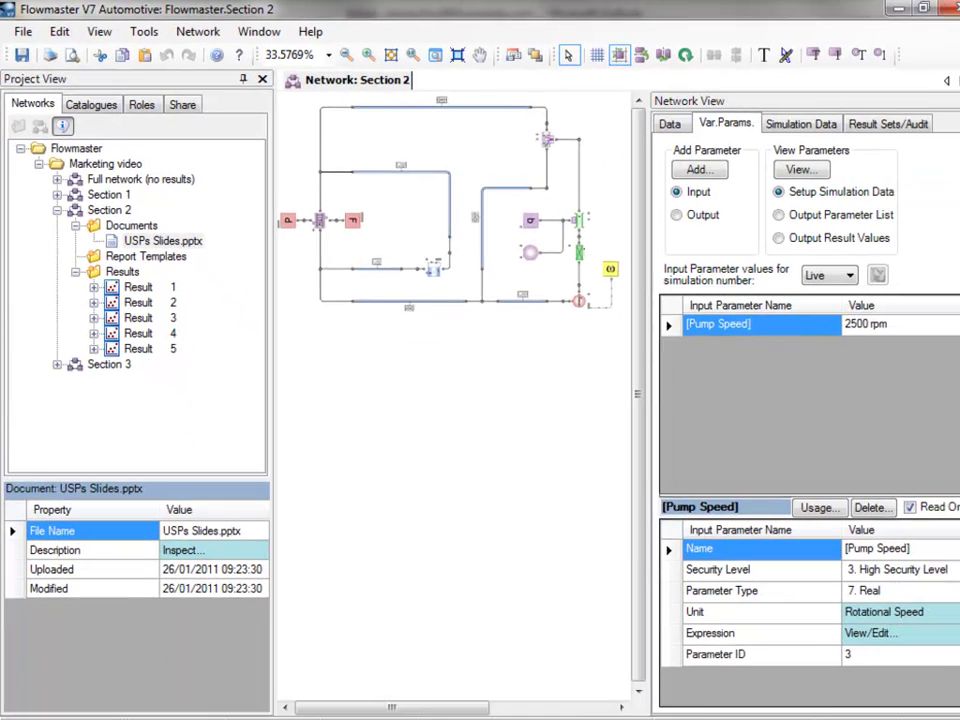
- Delete the blue tank-like component at the end of the lower inner branch of the Section 2 network, accepting the deletion
{"action": "right_click", "coordinate": [436, 271]}
{"action": "left_click", "coordinate": [485, 346]}
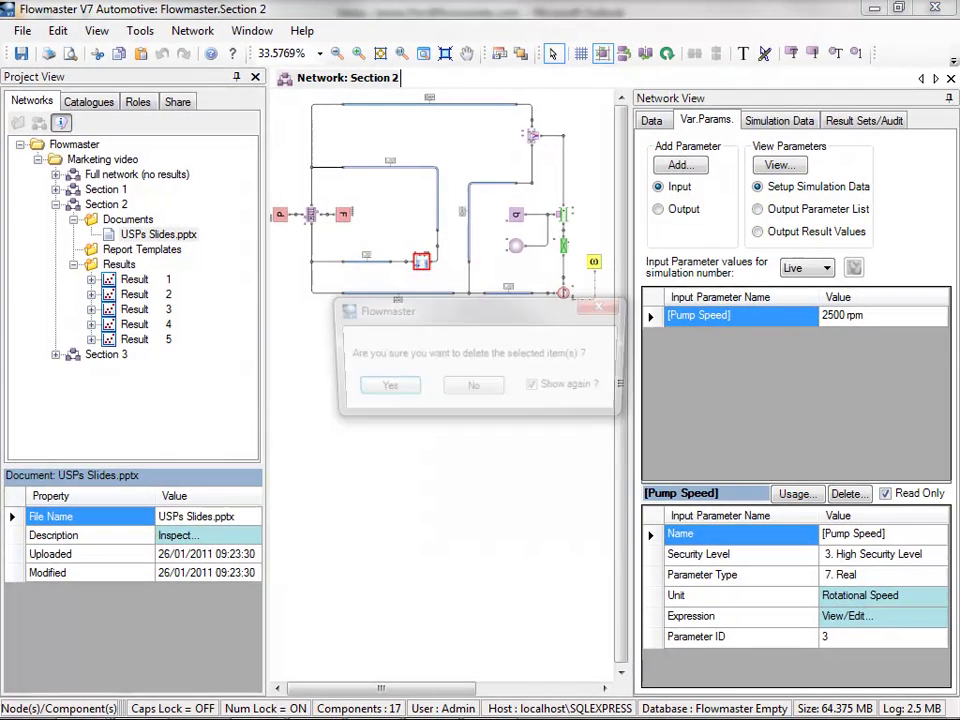
{"action": "left_click", "coordinate": [379, 388]}
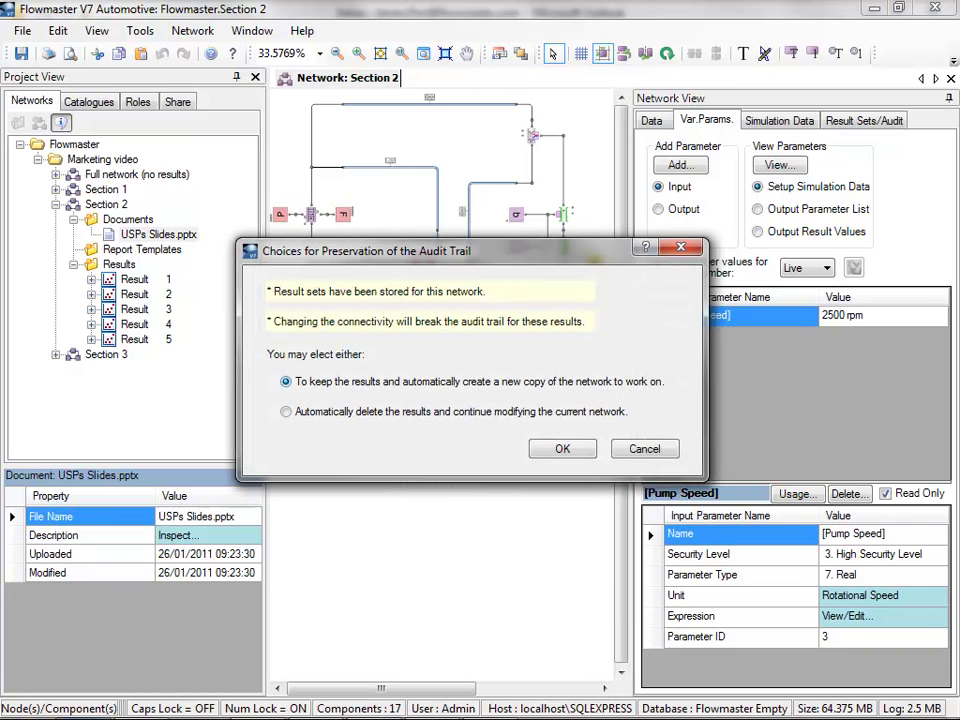